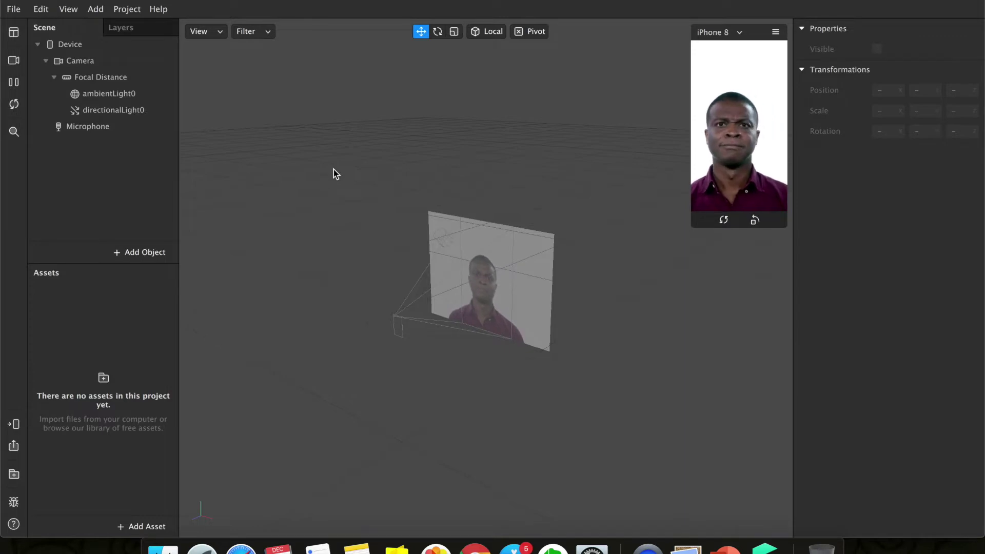
- Insert a Canvas object and move it out of Focal Distance to the root level below Microphone
click(131, 251)
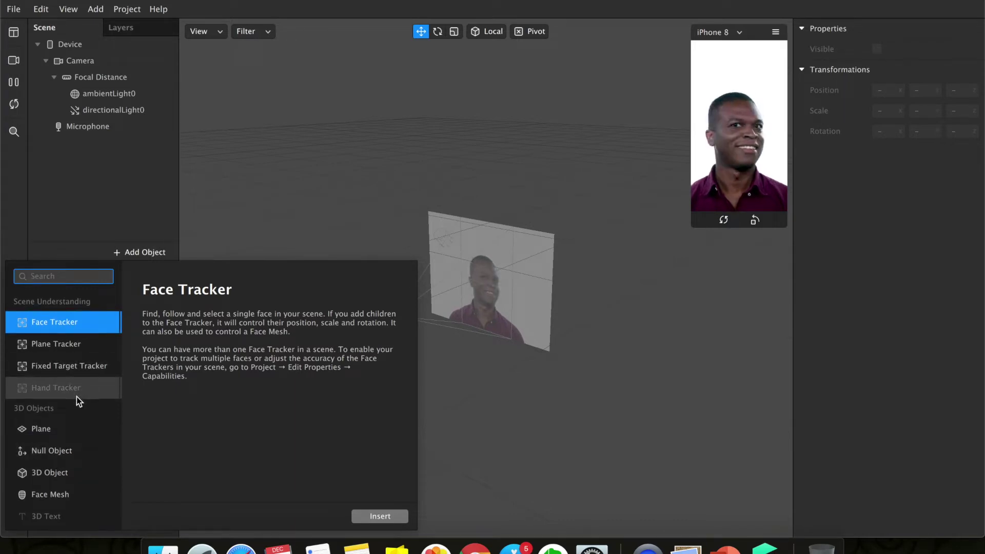
scroll(76, 396, down, 8)
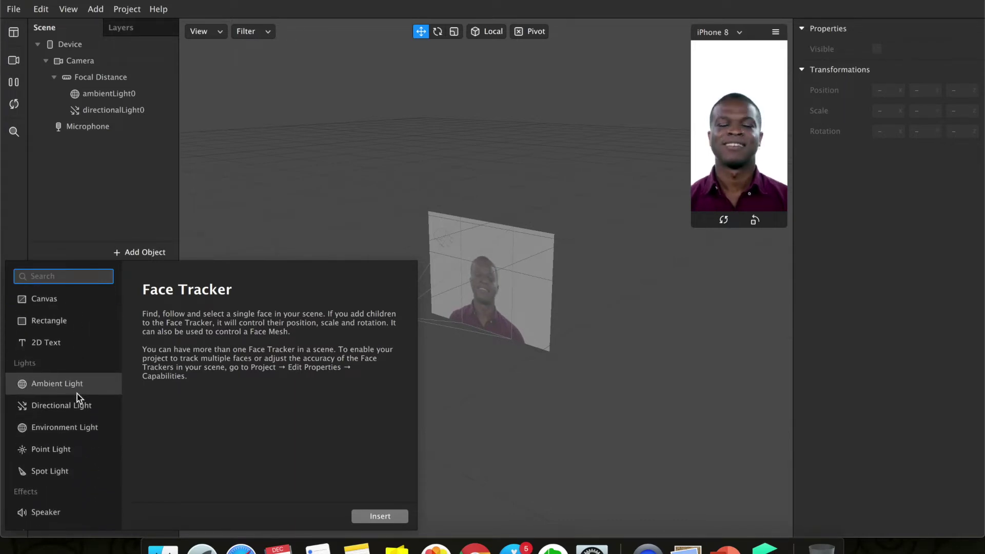
scroll(76, 393, up, 3)
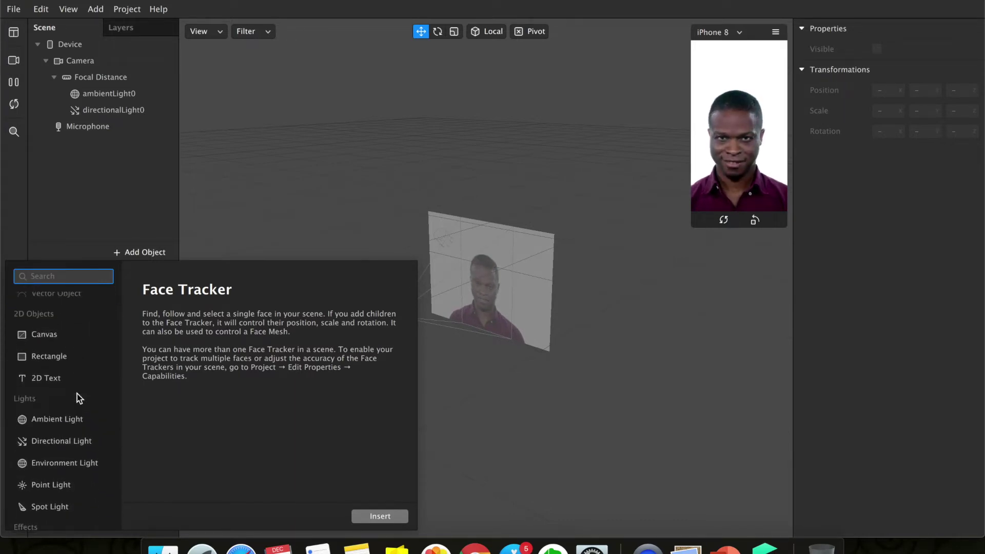
click(51, 340)
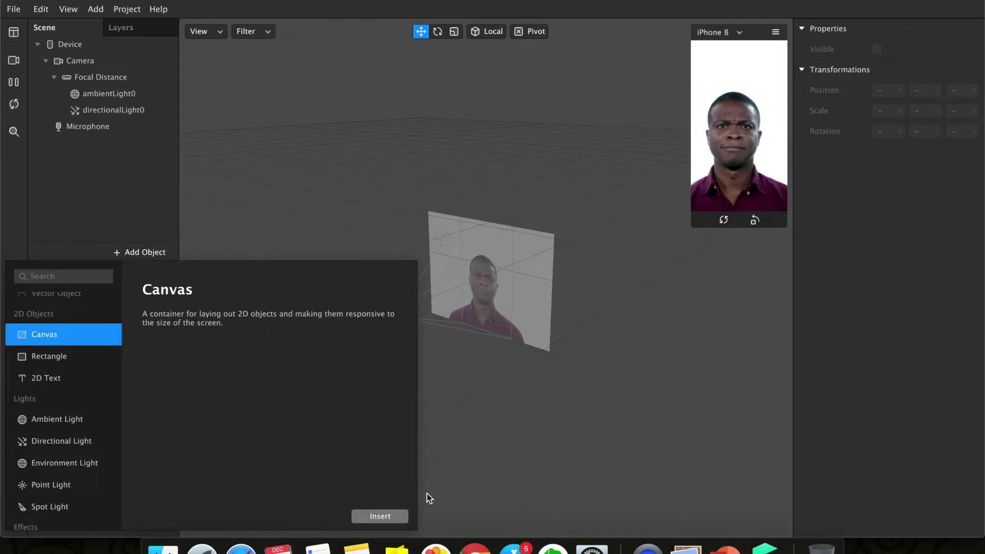
click(378, 515)
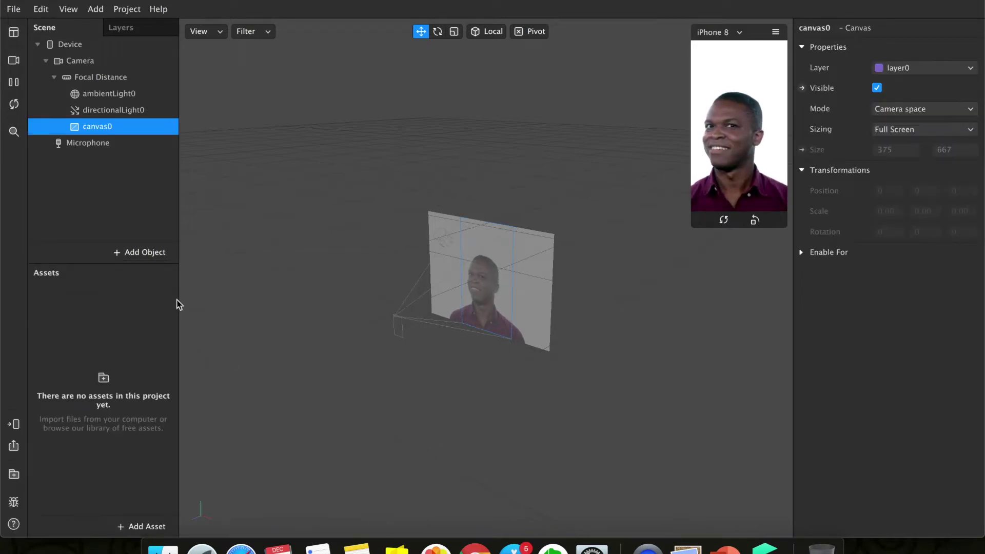
drag(73, 141, 58, 180)
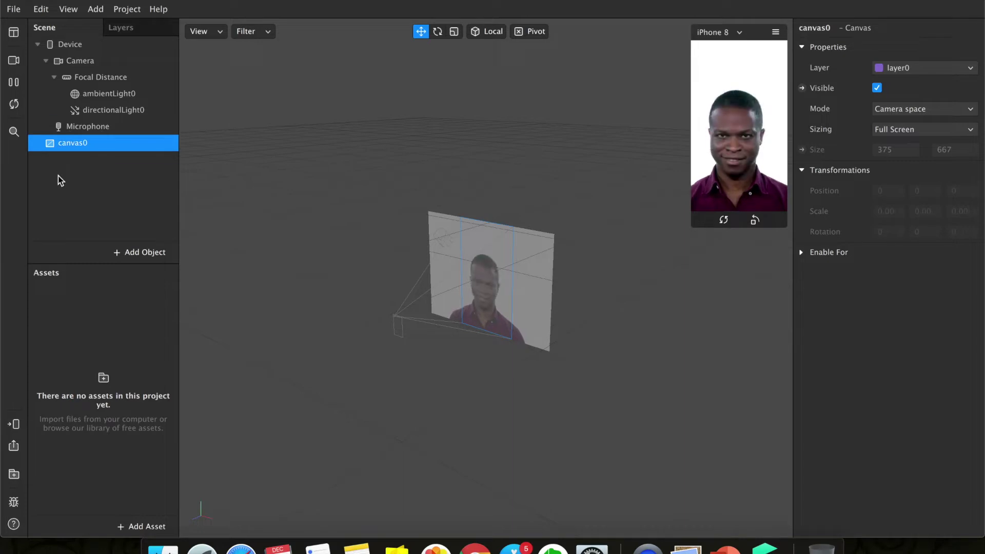
- Add a rectangle inside canvas0 and rename it Top
right_click(74, 147)
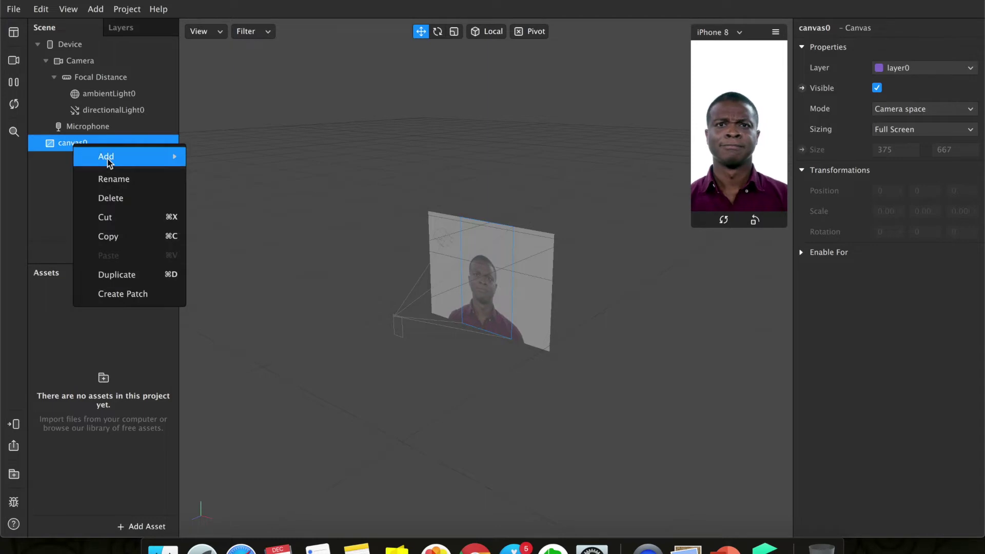
mouse_move(126, 155)
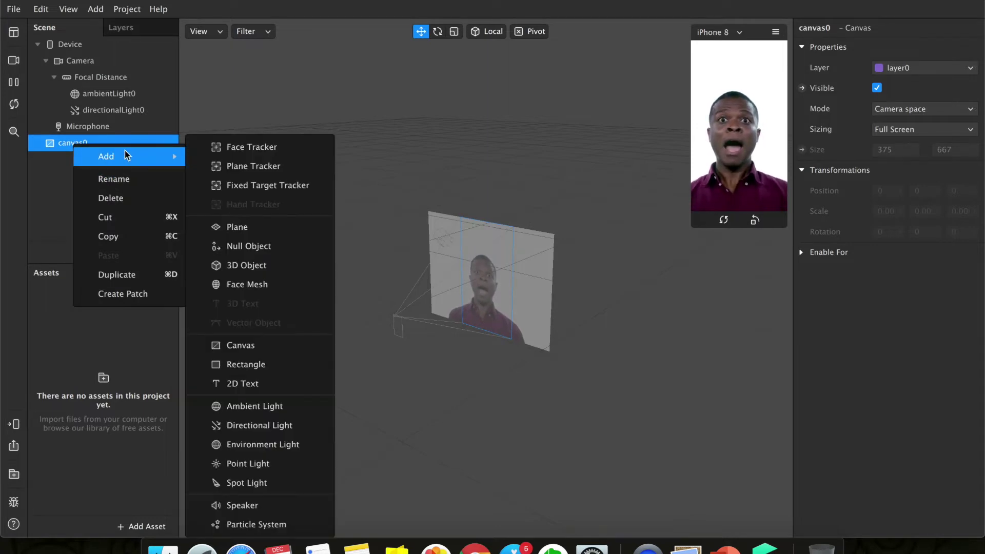
click(238, 364)
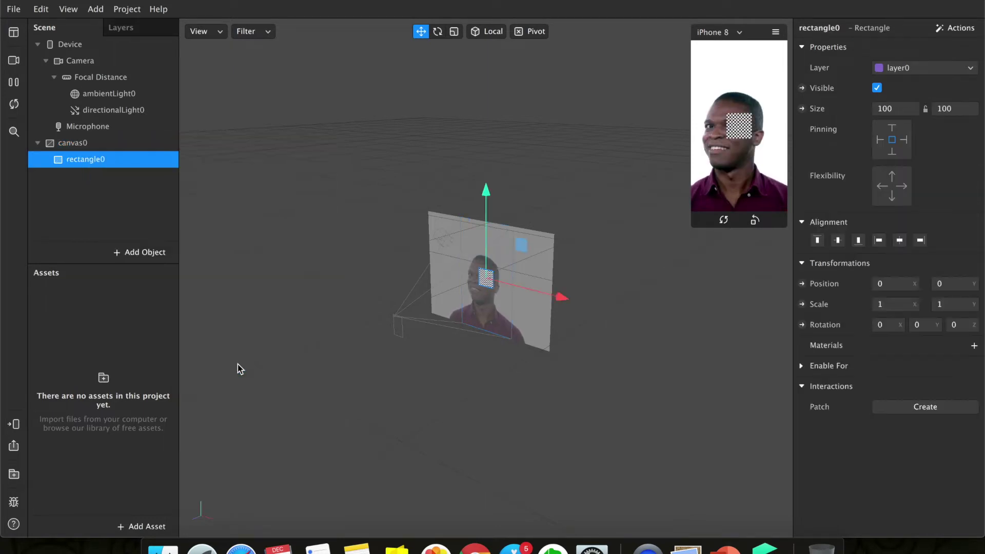
right_click(94, 161)
click(112, 198)
text(Top)
click(113, 198)
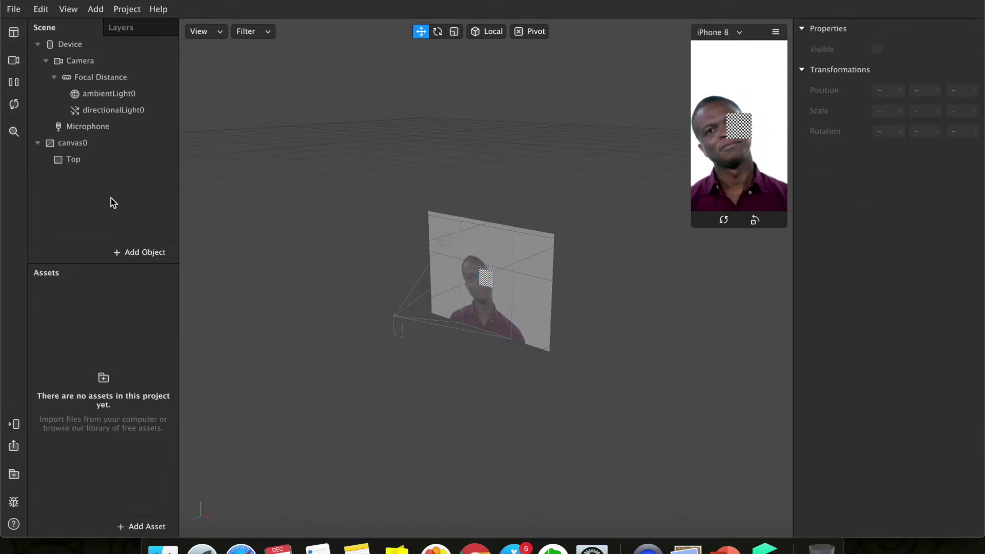
- Move the Top rectangle to the canvas's upper edge at Y about 282 and widen it to an X scale of about 3.86
click(85, 162)
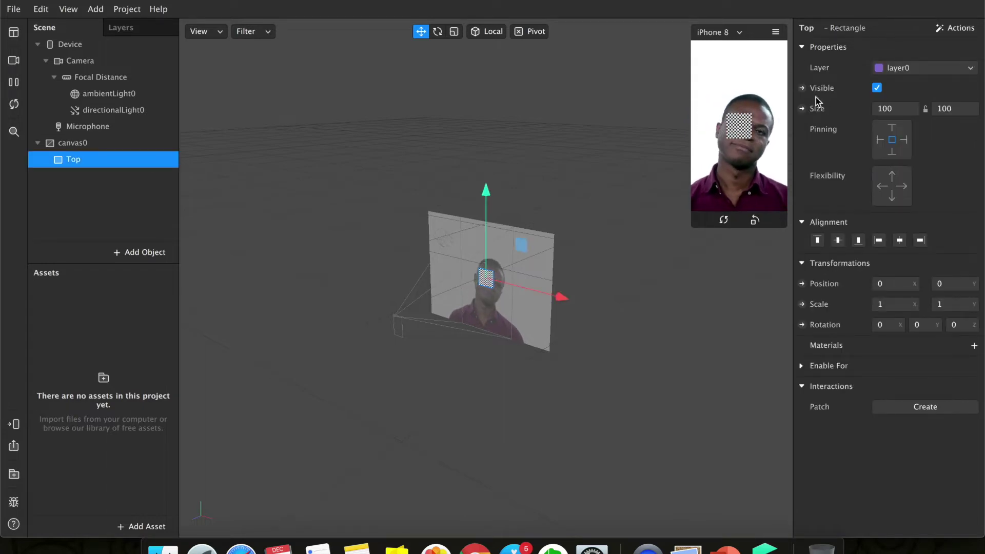
drag(488, 197, 476, 95)
click(454, 31)
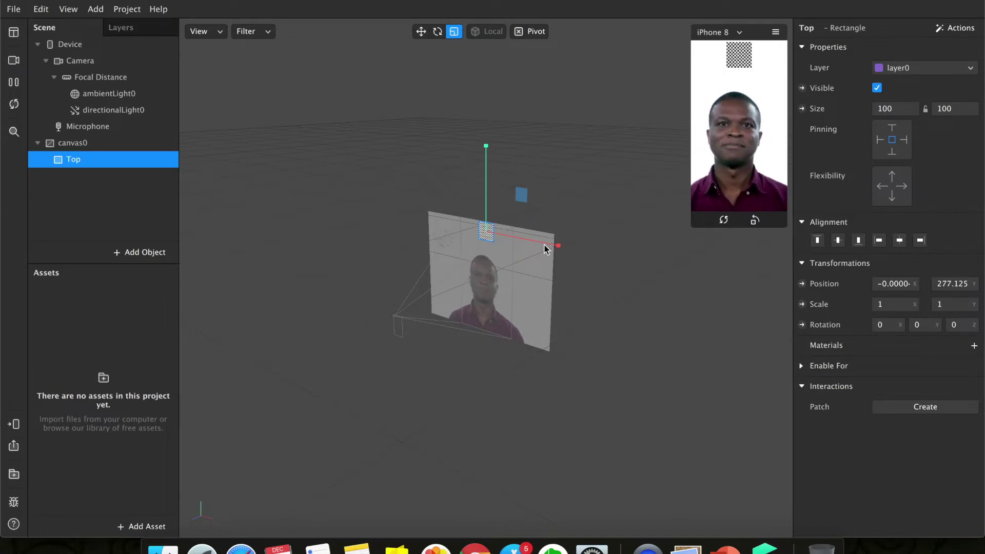
drag(558, 246, 666, 272)
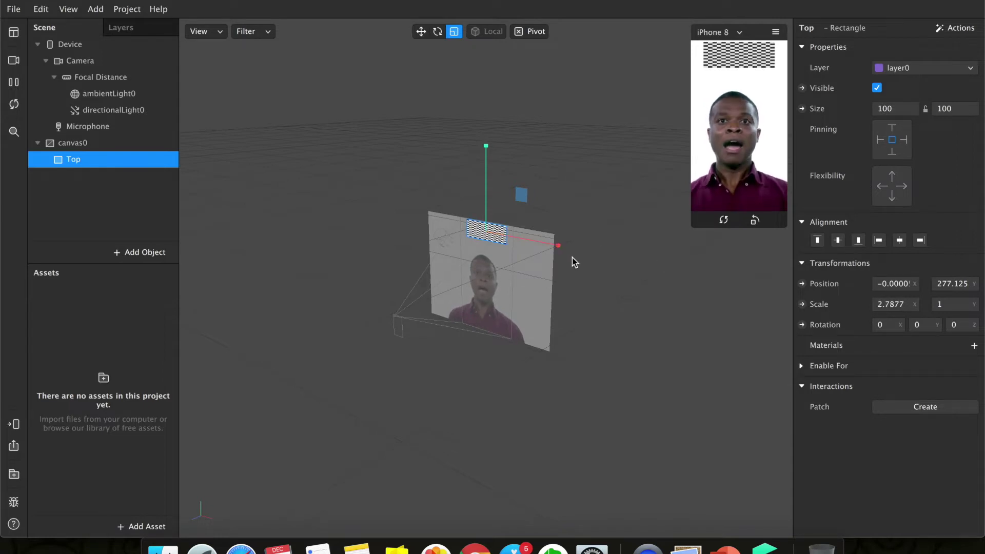
drag(577, 251, 587, 254)
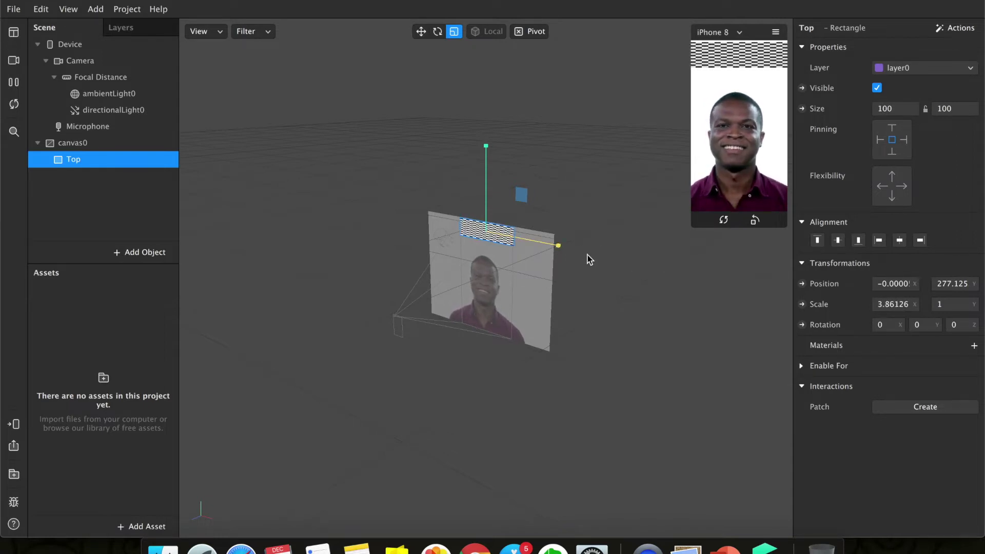
click(420, 32)
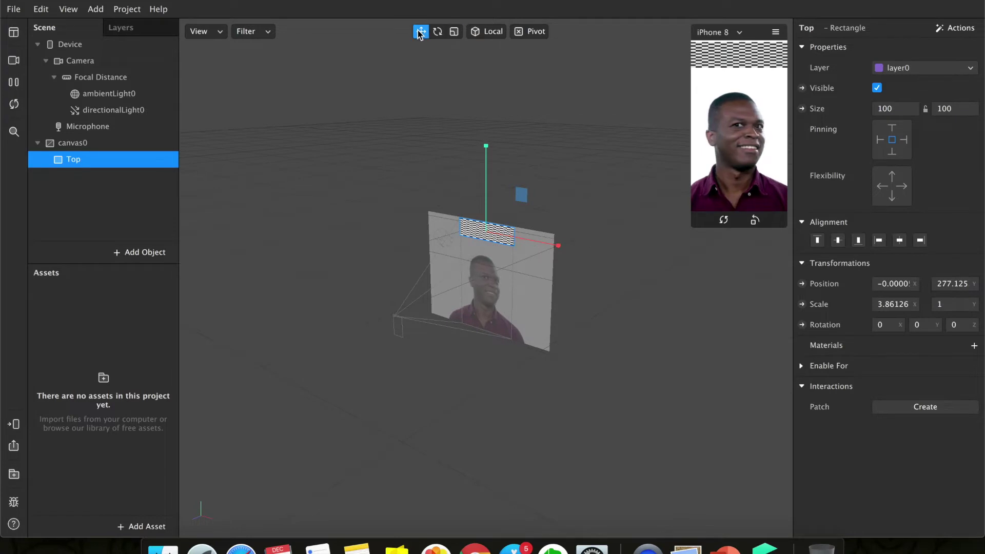
drag(487, 141, 485, 141)
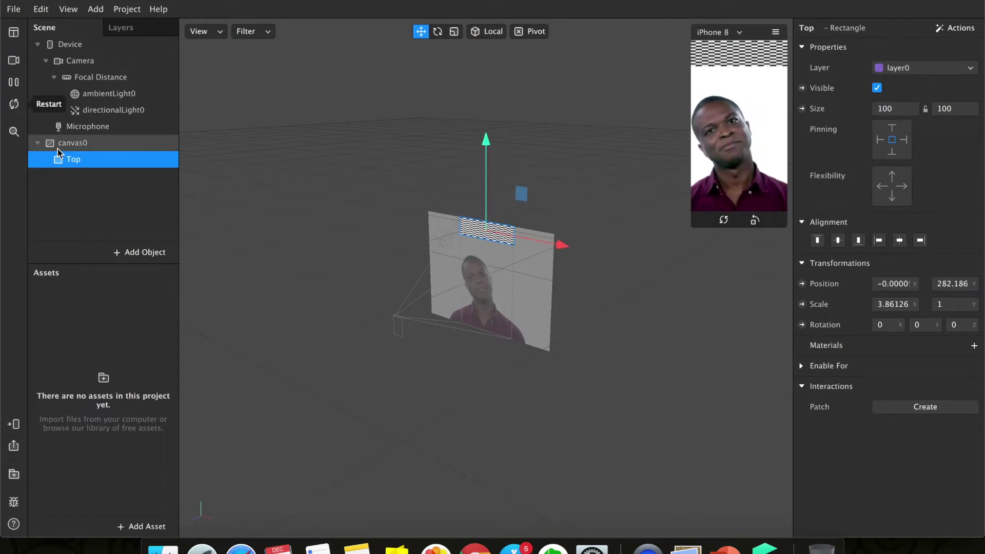
- Duplicate the Top rectangle and rename the copy Bottom
click(72, 184)
click(88, 162)
right_click(88, 162)
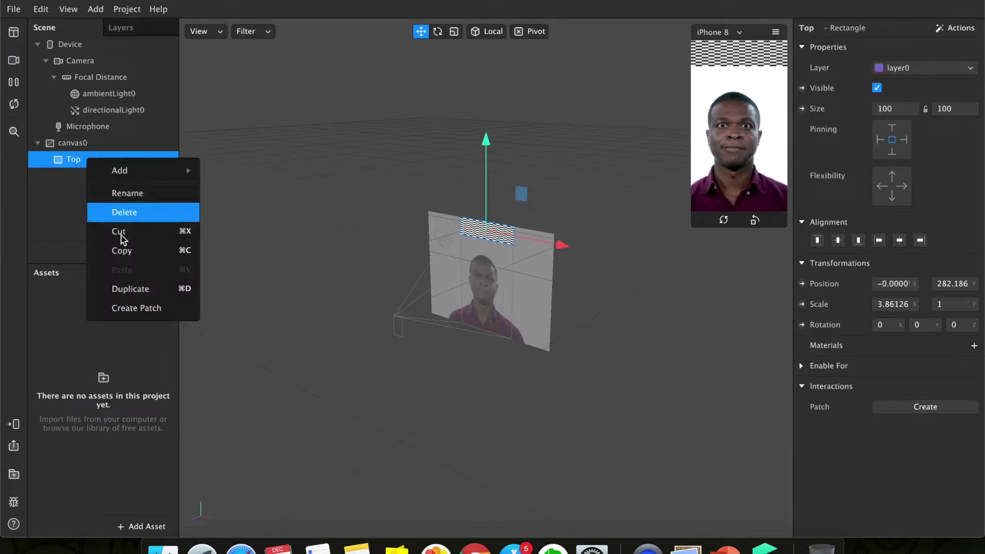
click(118, 292)
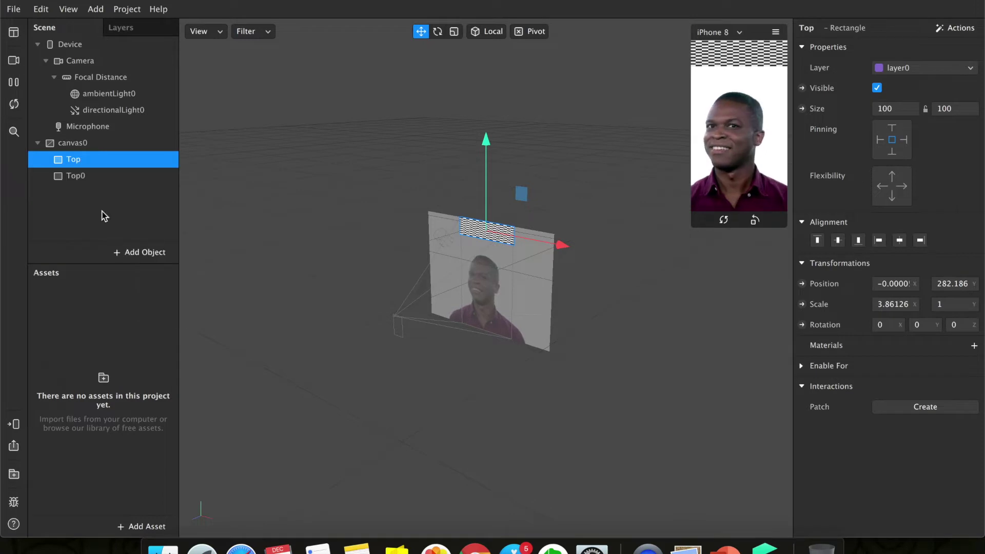
click(76, 177)
right_click(75, 176)
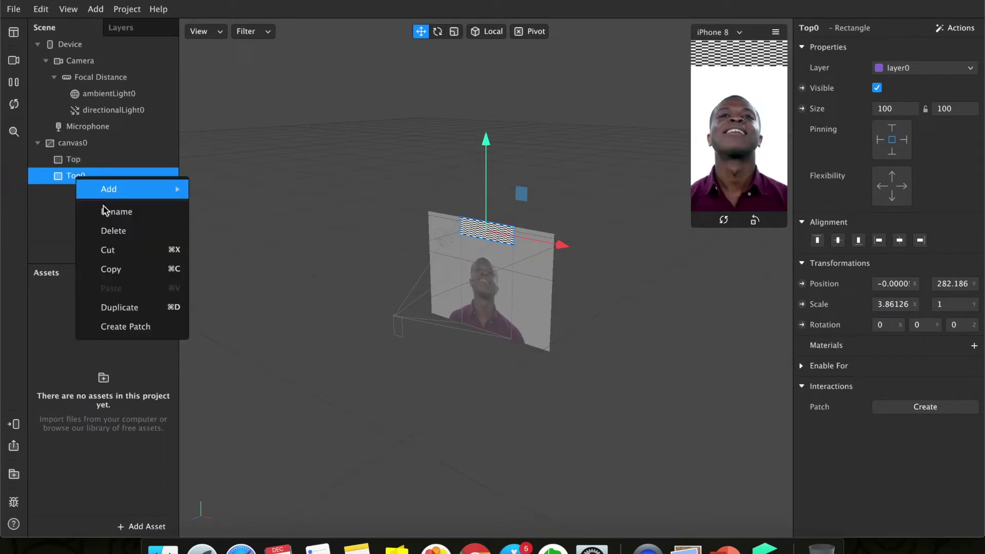
click(108, 216)
text(Boo)
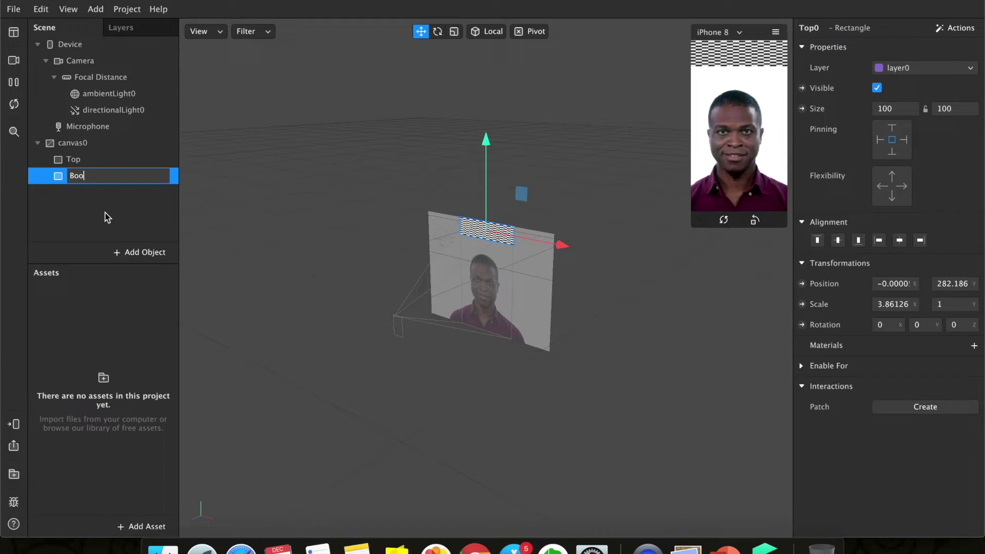
key(BackSpace)
text(ttom)
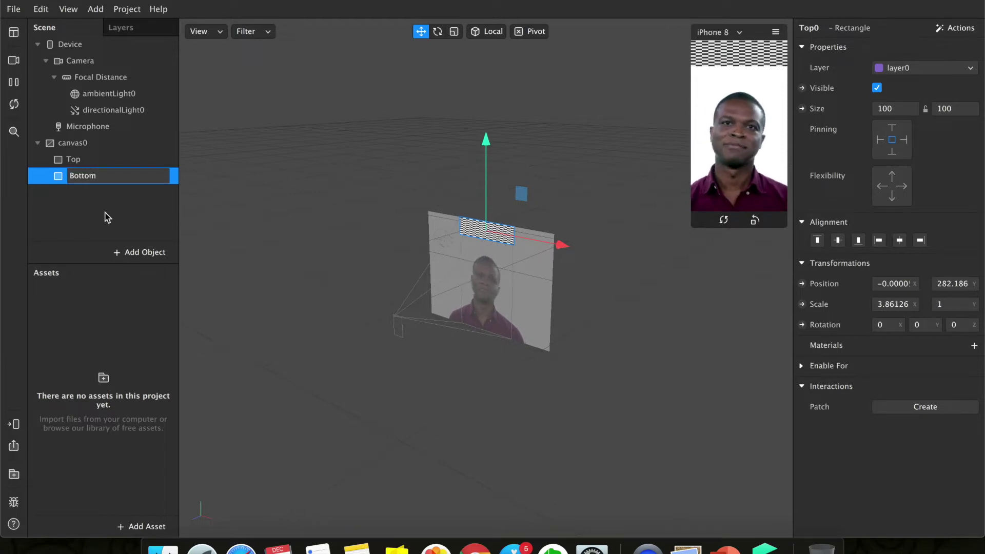
click(106, 217)
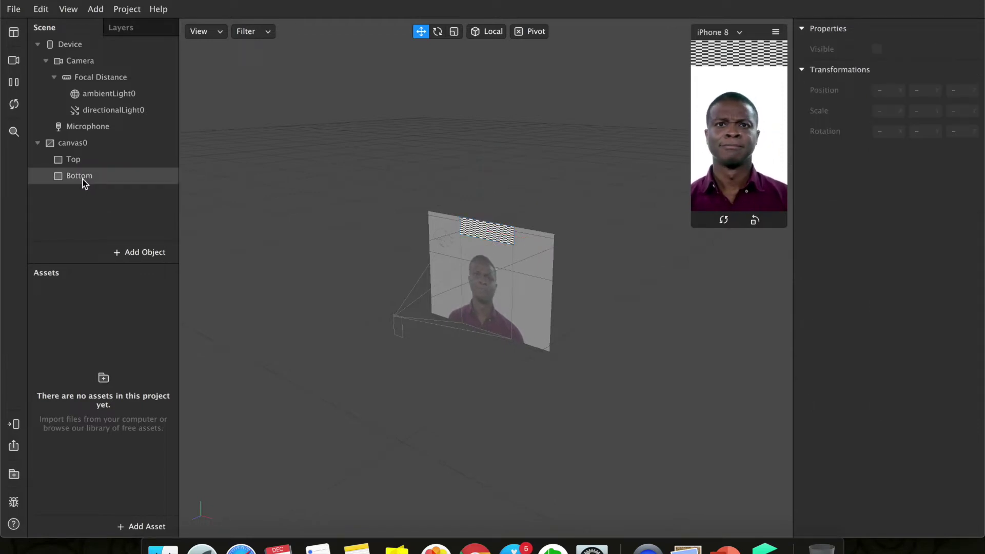
- Move the Bottom rectangle down to the canvas's lower edge, at Y about -287
click(83, 181)
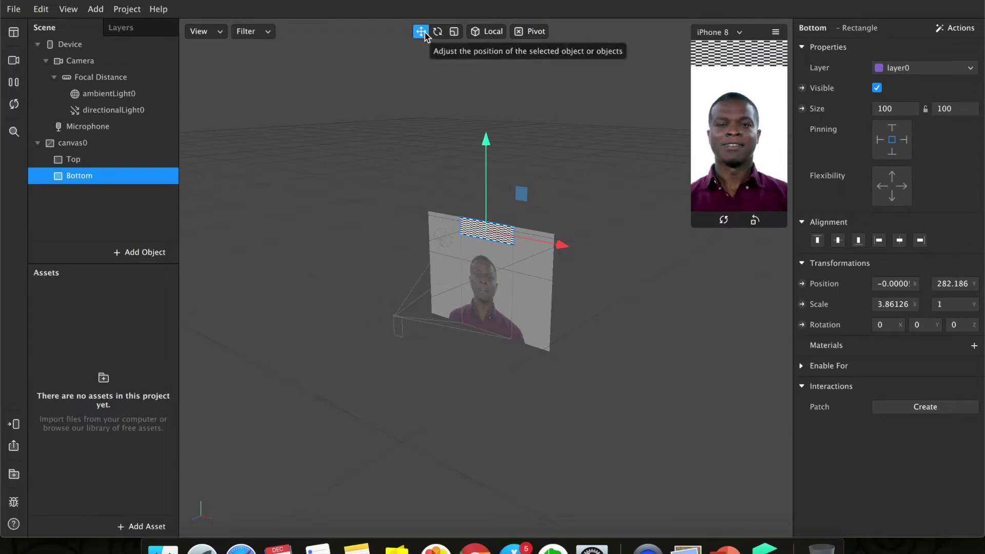
drag(486, 147, 486, 243)
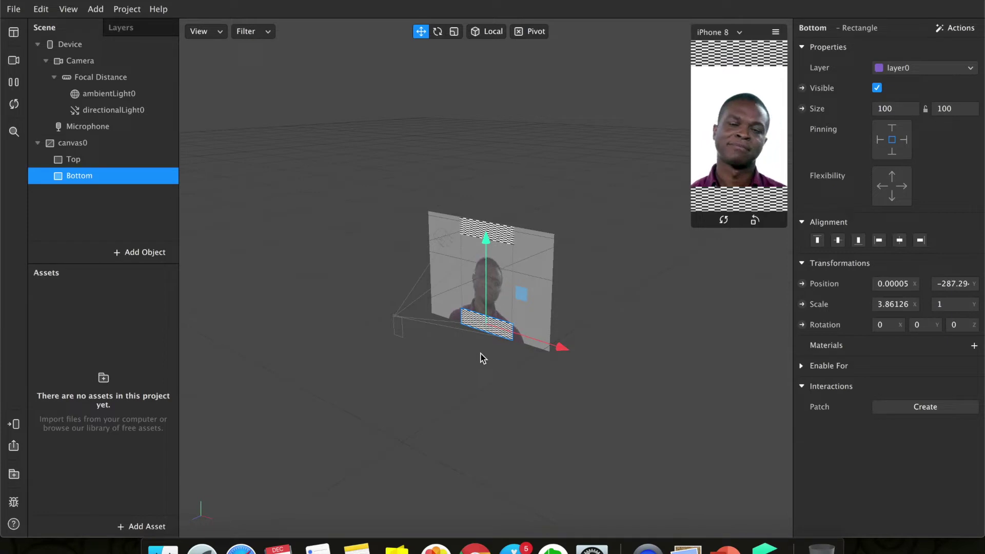
drag(512, 389, 578, 374)
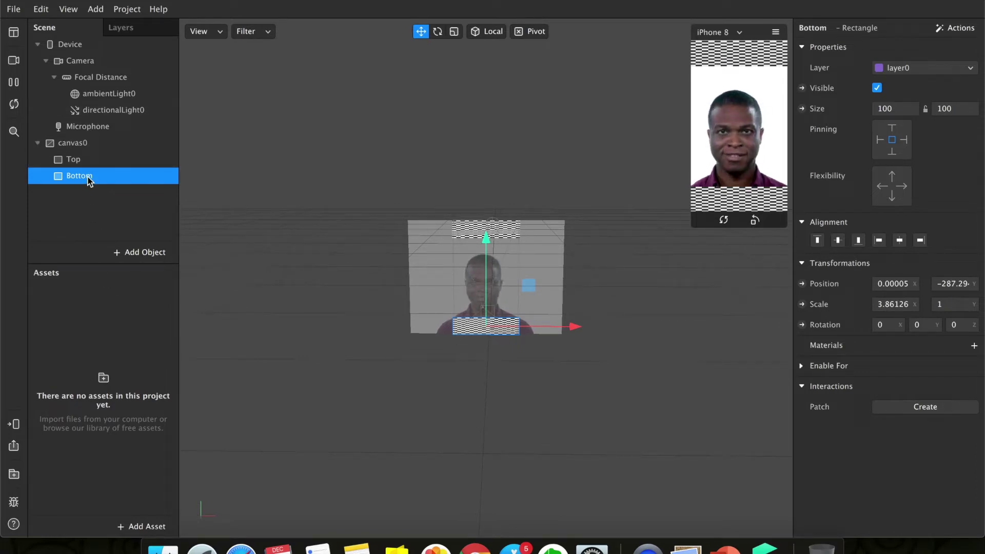
- Add another rectangle inside canvas0 and move it to the canvas's left edge, at X about -180
click(73, 149)
right_click(73, 149)
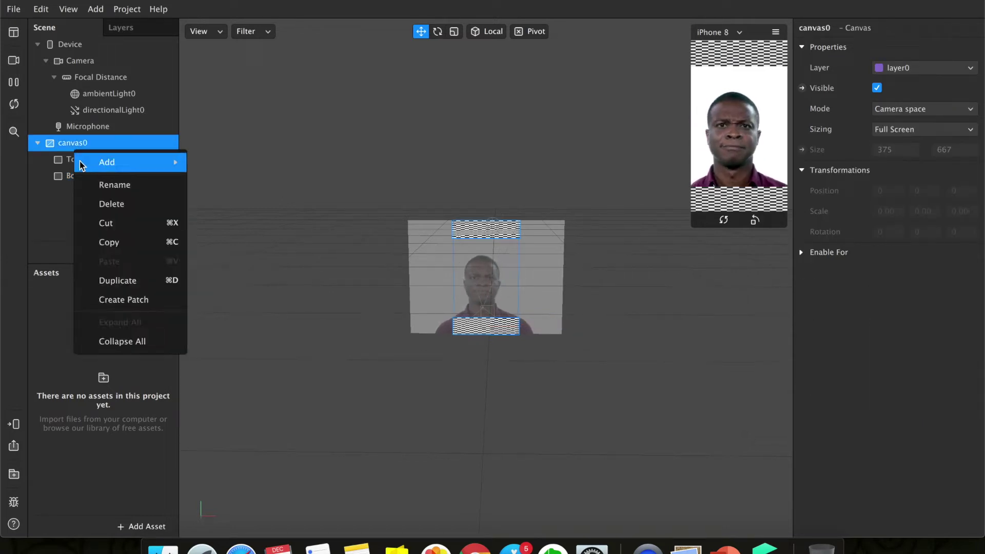
mouse_move(81, 162)
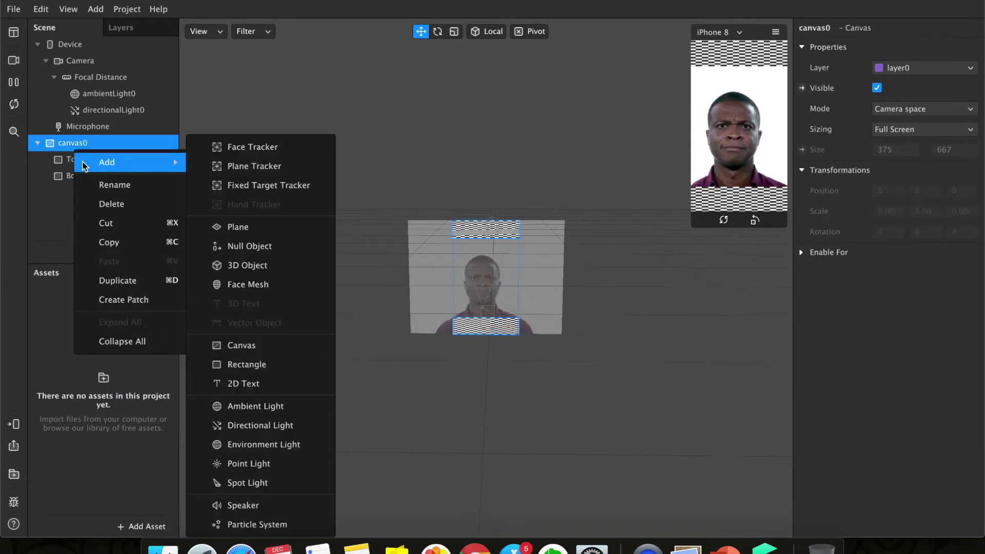
click(261, 366)
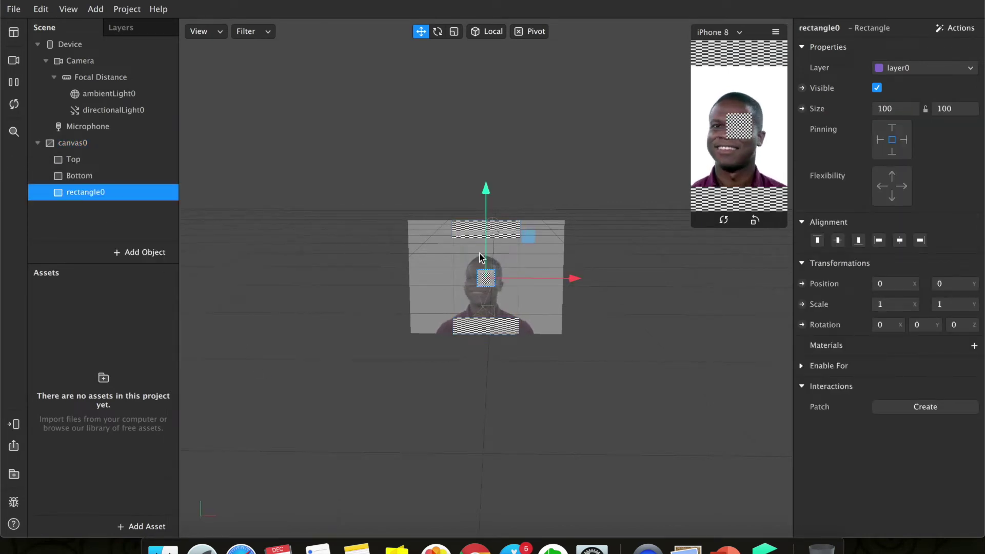
drag(525, 277, 495, 279)
- Rename the new rectangle at the canvas's left edge as Left
right_click(70, 197)
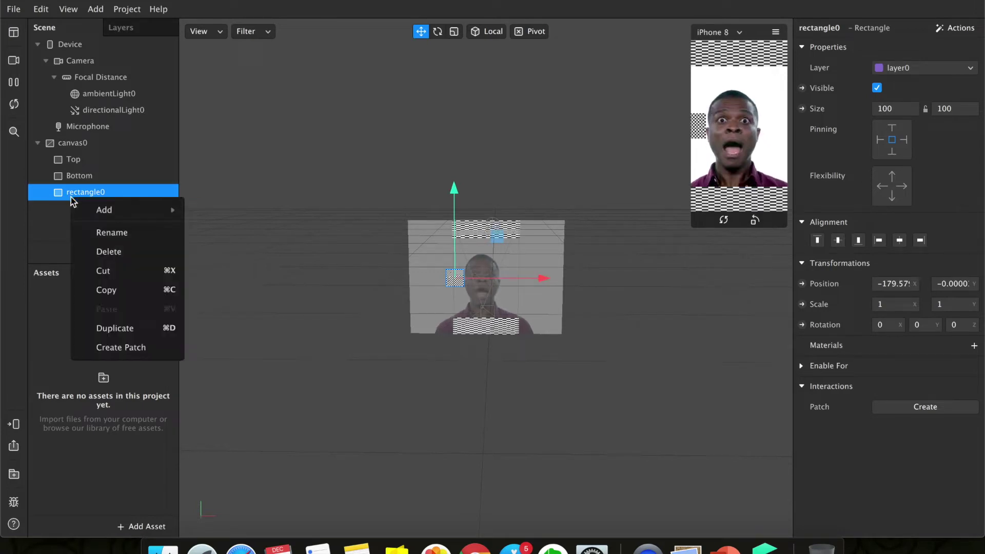
click(105, 231)
text(L)
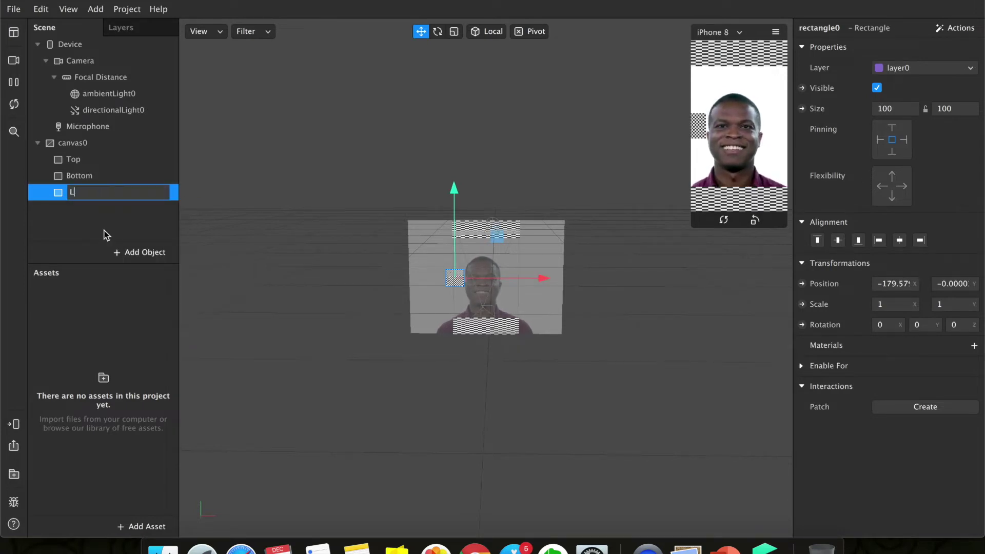
text(eft)
click(106, 235)
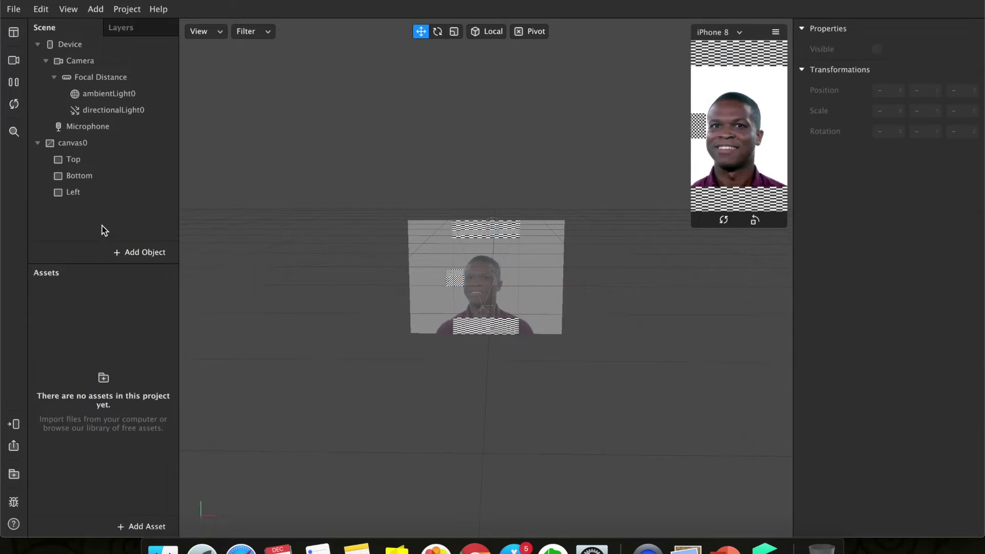
- Stretch the Left rectangle vertically to a Y scale of about 5.2 so it spans between the Top and Bottom rectangles
click(88, 198)
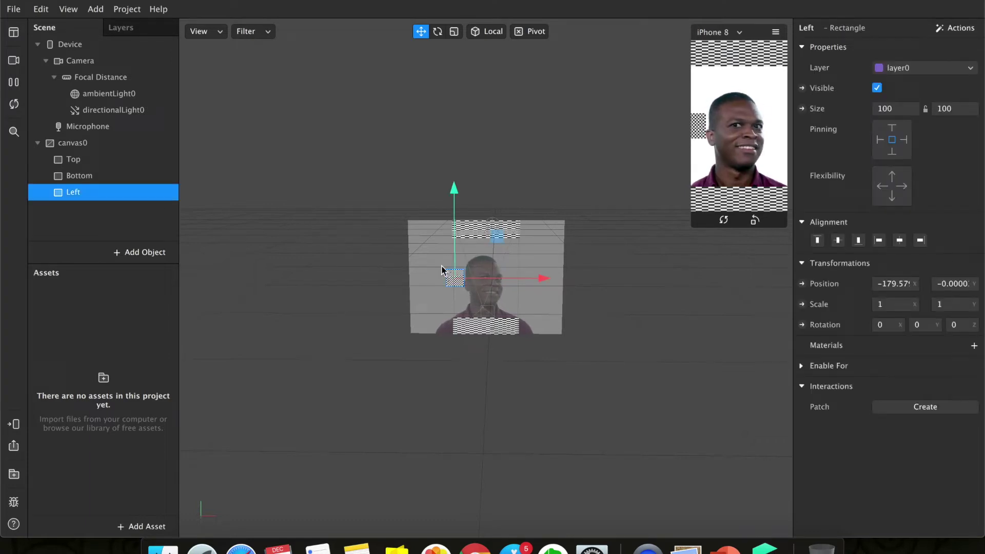
click(454, 32)
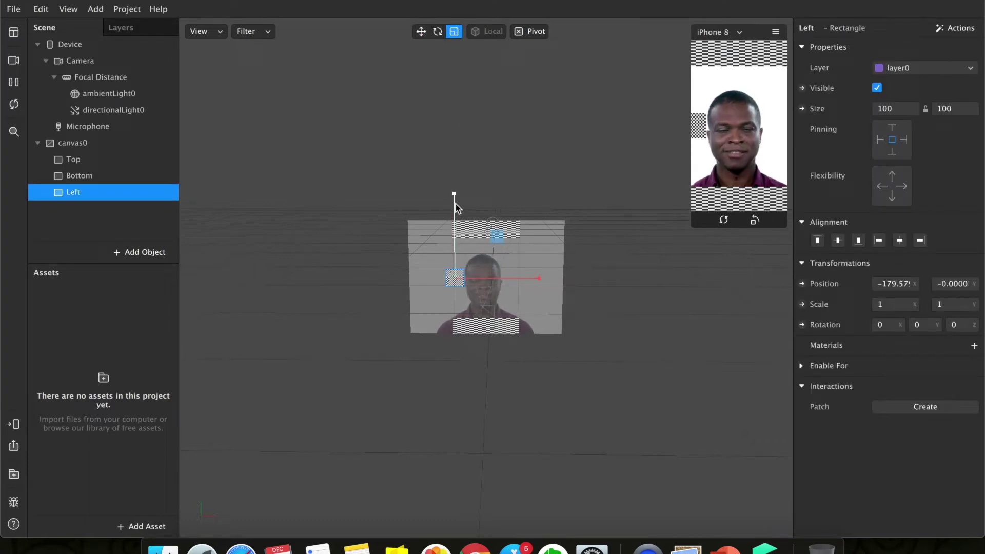
drag(455, 204, 451, 171)
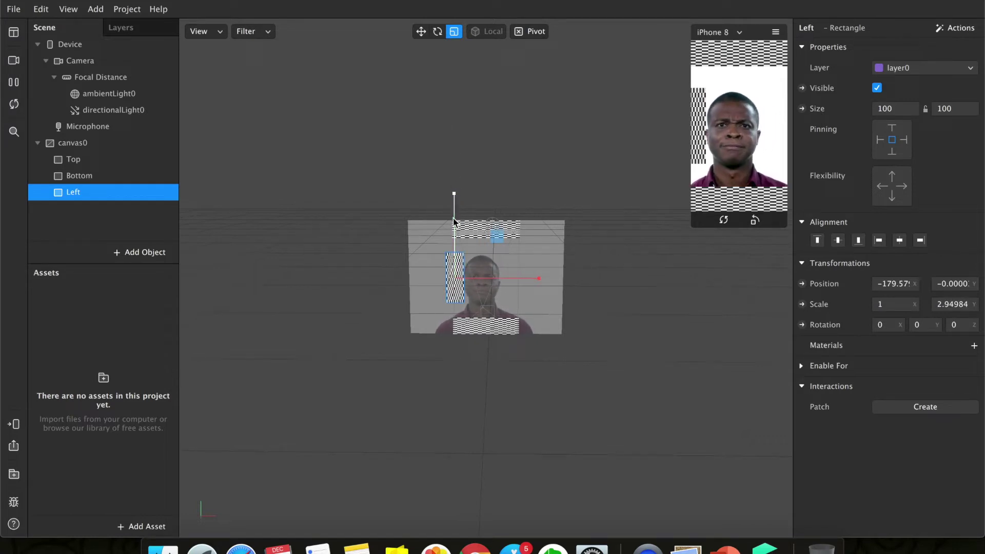
mouse_move(453, 205)
mouse_down()
mouse_move(448, 171)
mouse_move(451, 191)
mouse_up()
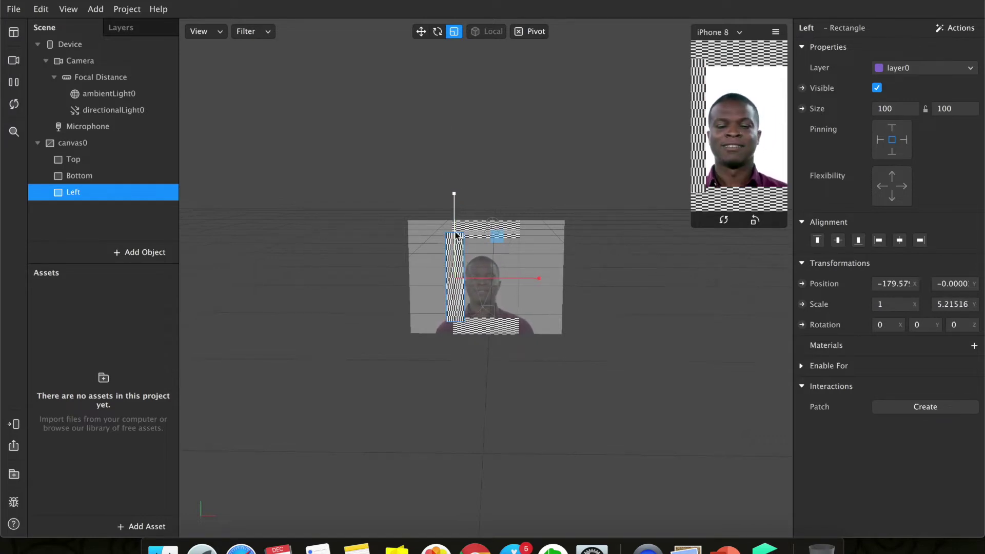
- Duplicate the Left rectangle inside canvas0
click(113, 212)
click(103, 195)
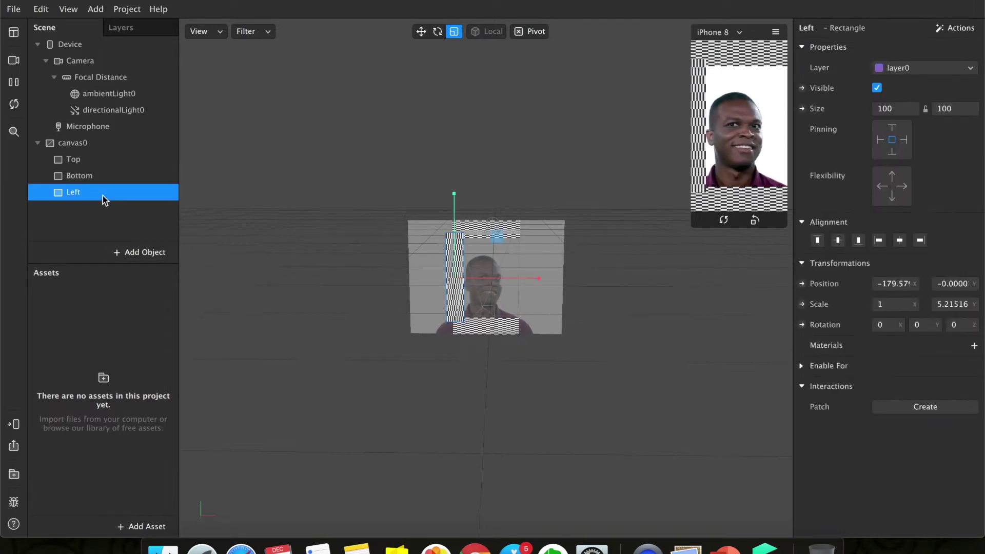
right_click(102, 195)
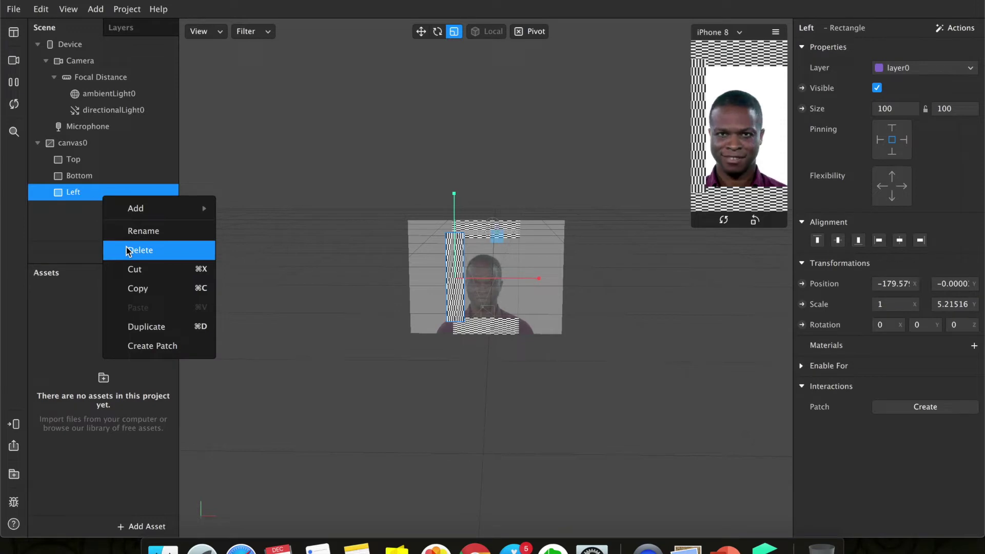
click(138, 327)
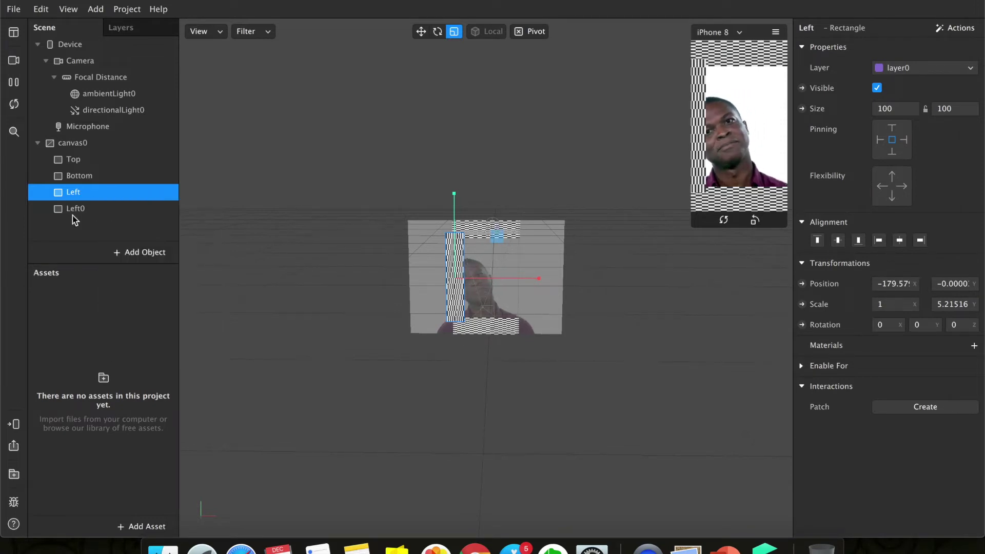
- Rename the copy of the Left rectangle as Right
click(73, 214)
right_click(73, 214)
click(132, 248)
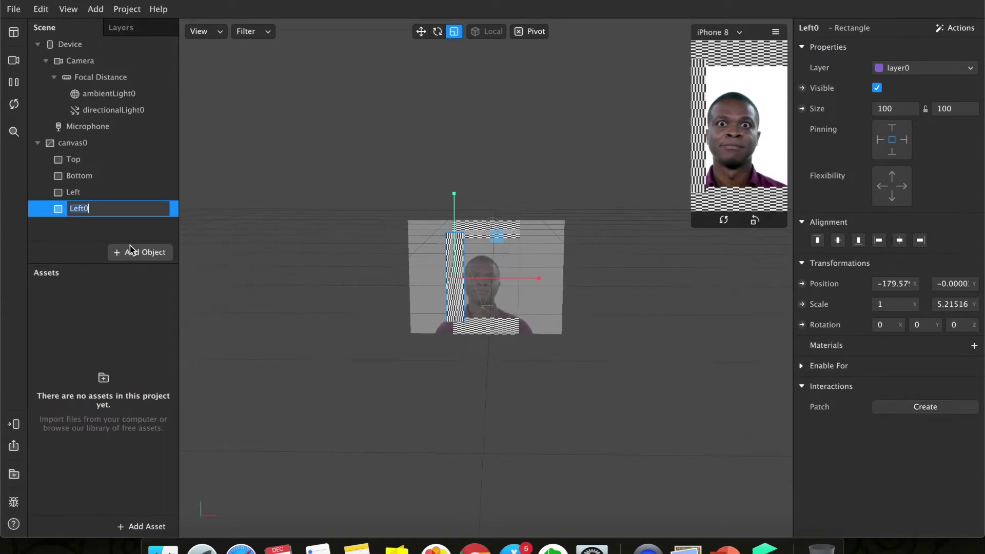
text(Right)
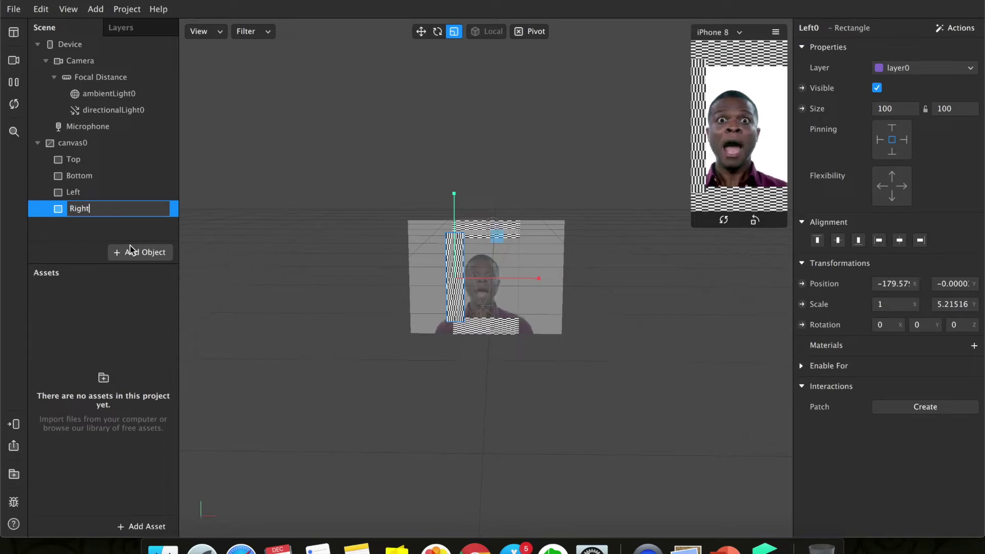
key(Return)
click(97, 223)
click(90, 214)
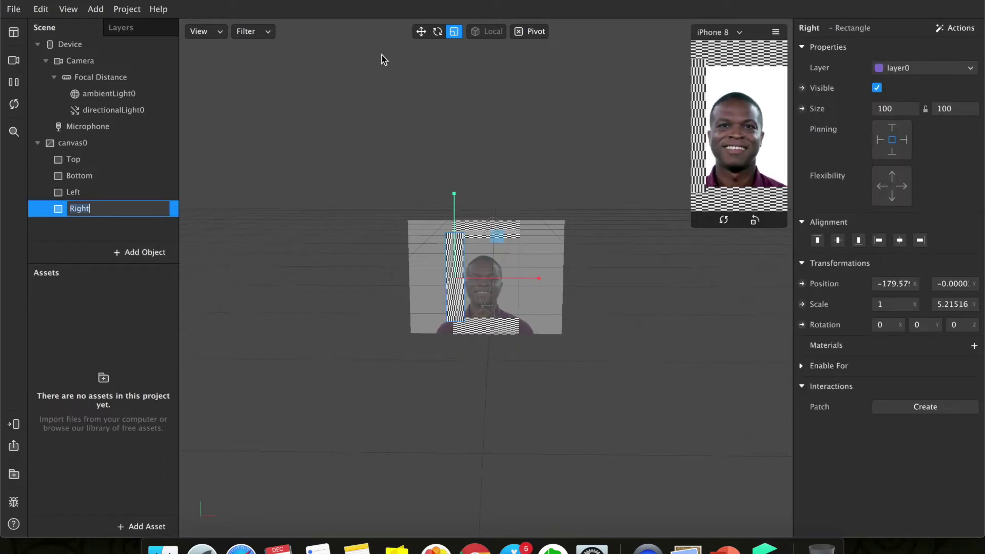
click(88, 224)
- Move the Right rectangle to the canvas's right edge, at X about 180, and shift the Left rectangle outward to X about -184
click(61, 215)
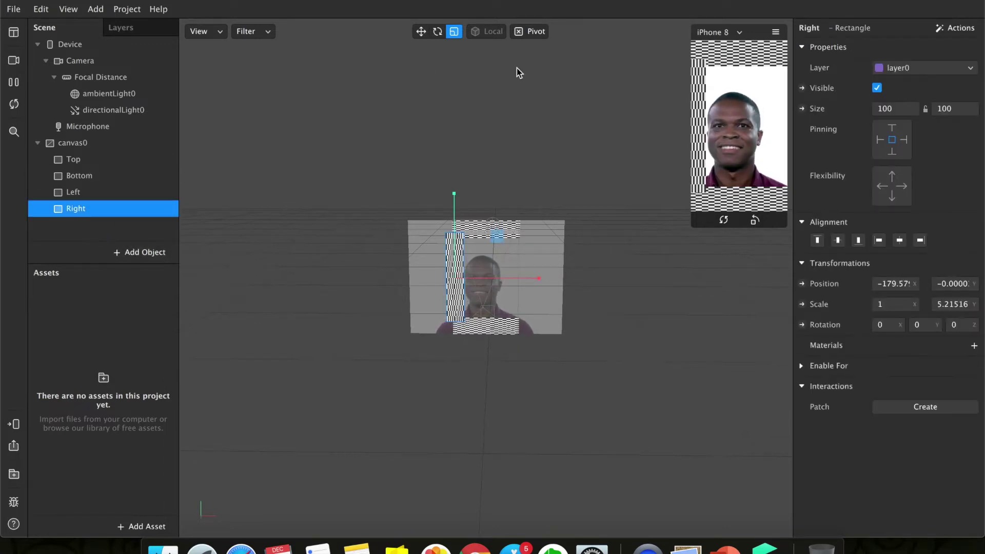
click(421, 32)
drag(527, 282, 591, 281)
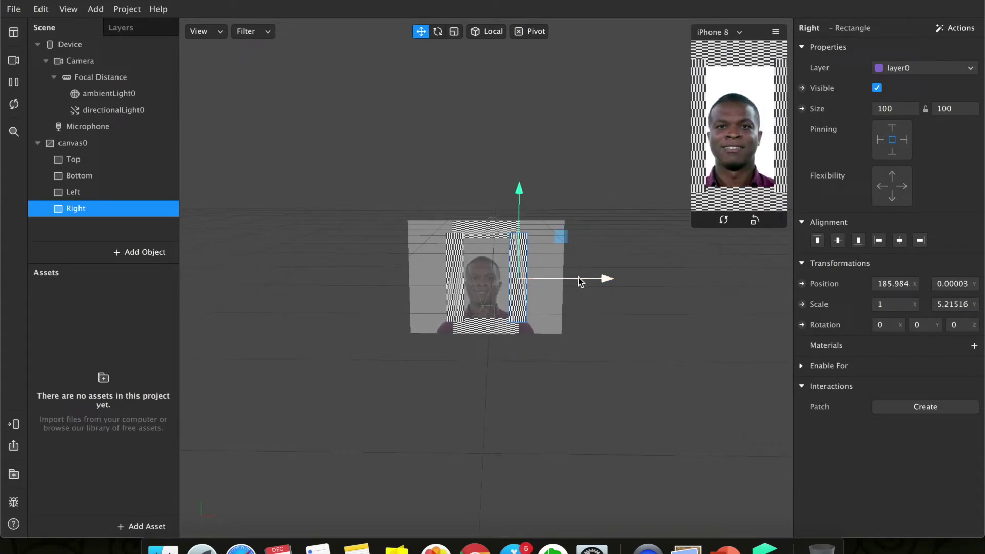
drag(579, 281, 578, 282)
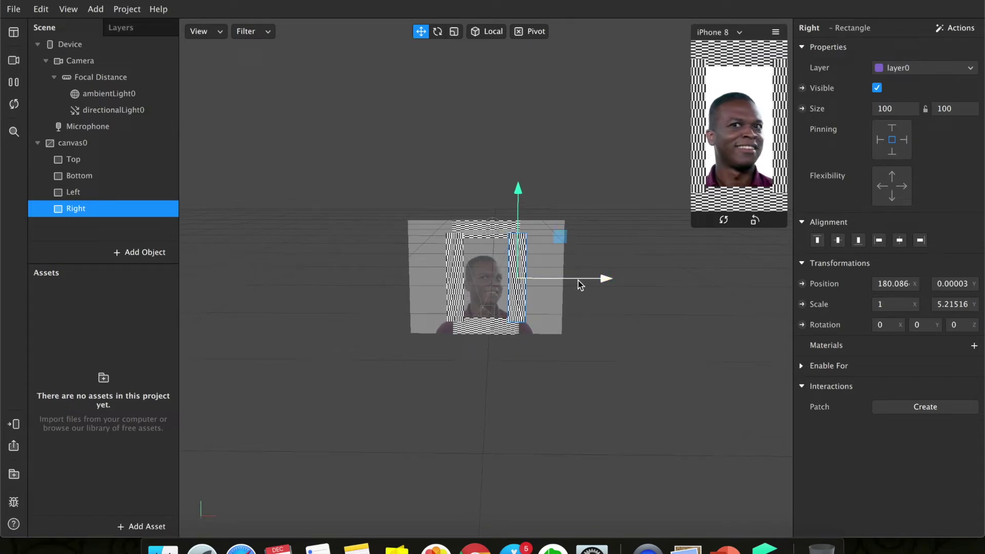
click(58, 192)
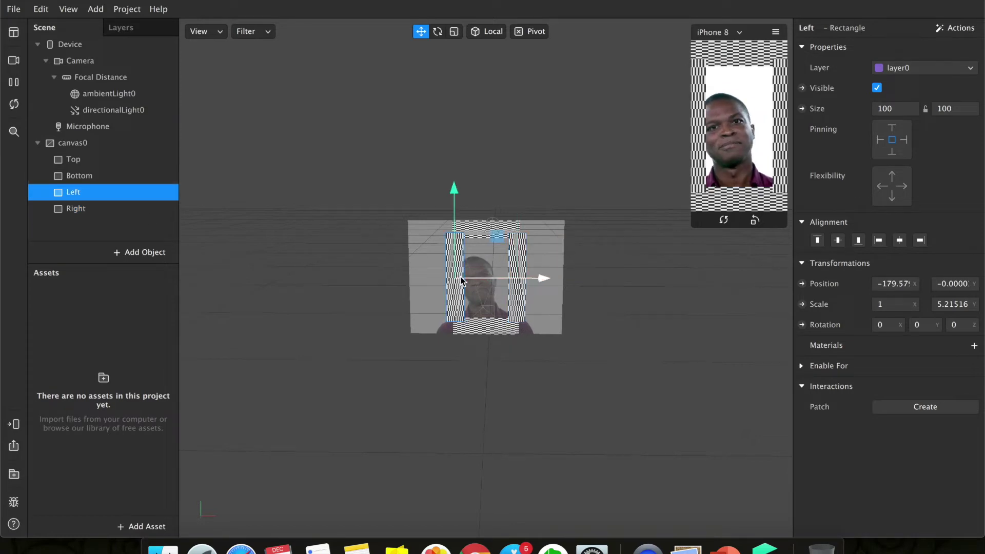
drag(462, 280, 460, 280)
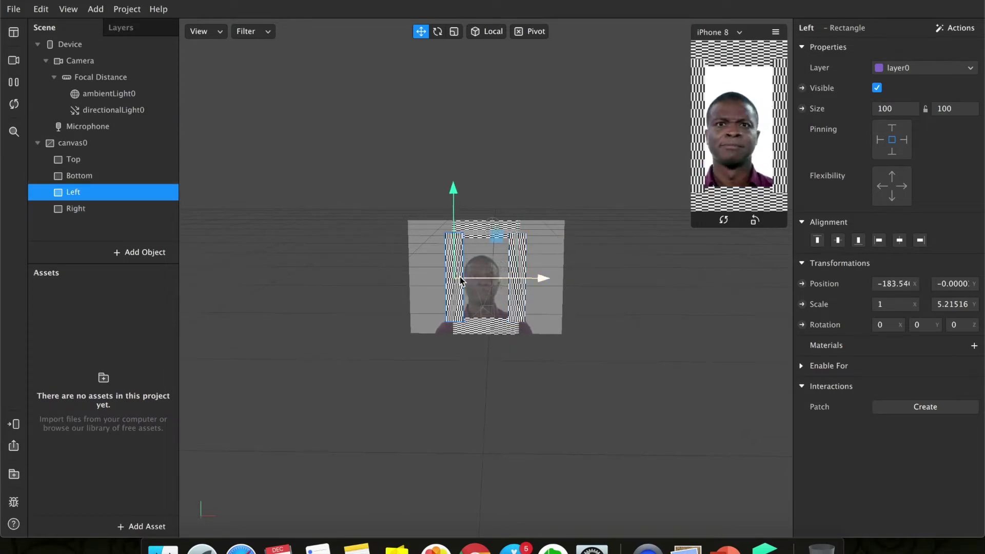
- Create a new material on the Top rectangle and rename it outerframe_mat
click(106, 161)
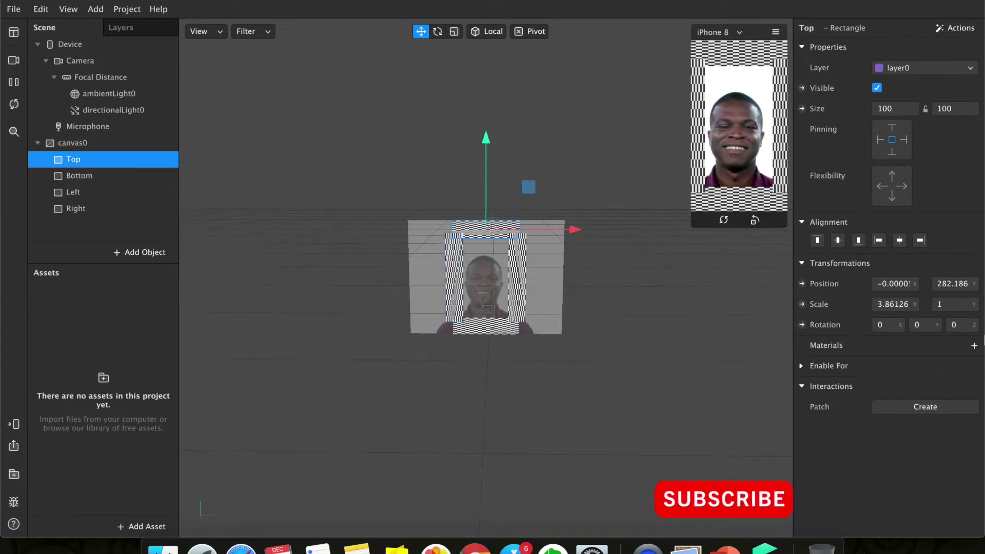
click(974, 347)
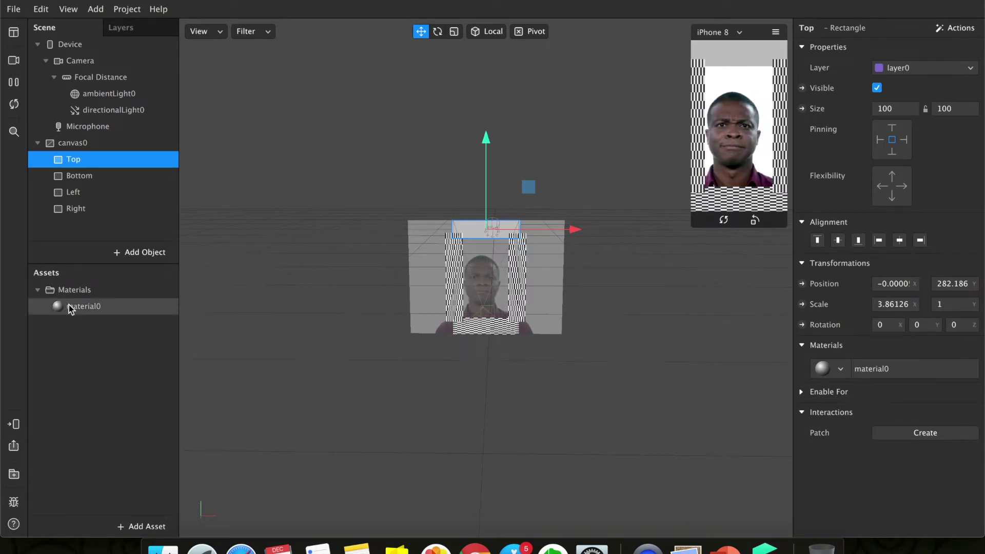
click(71, 309)
right_click(76, 314)
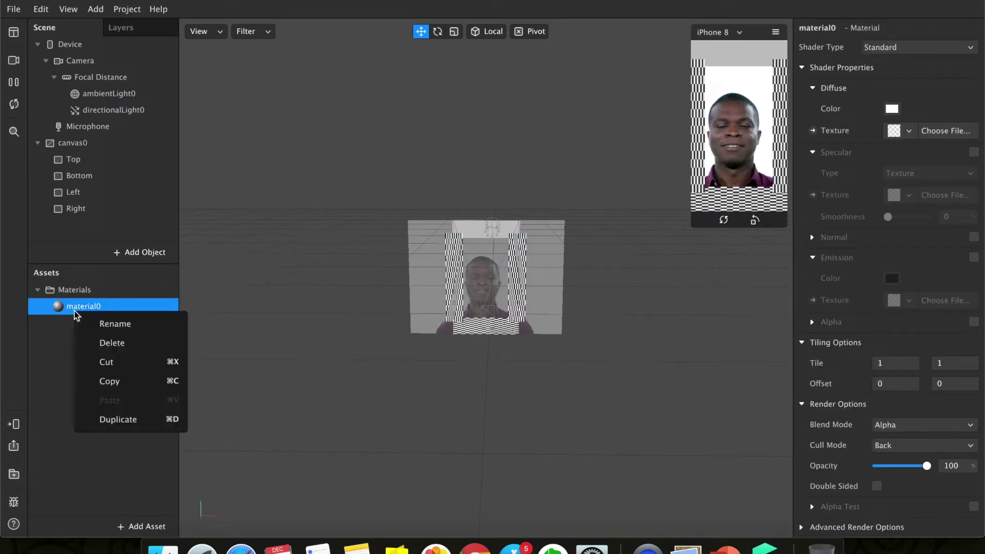
click(106, 324)
text(outerframe_mat)
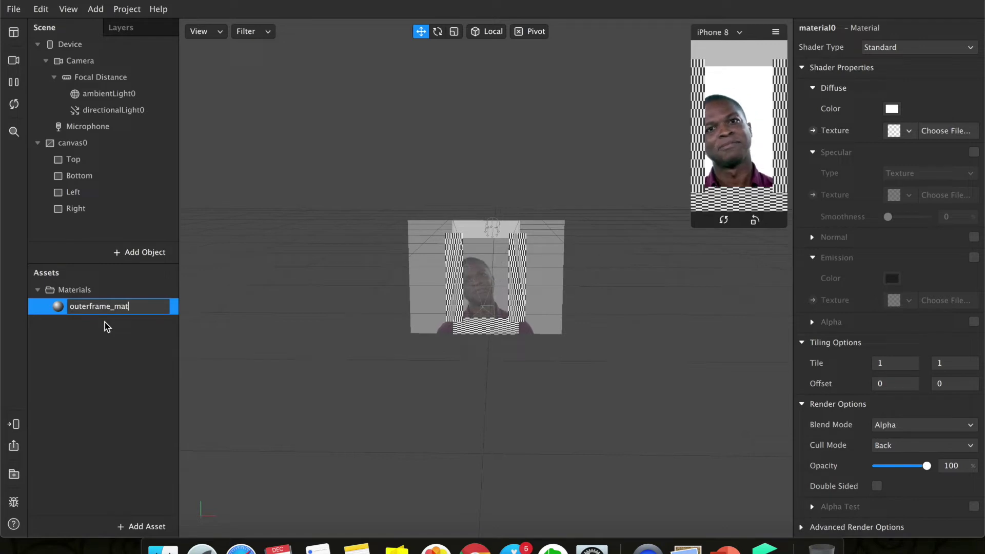
click(105, 328)
- Set the diffuse color of outerframe_mat to a saturated blue
click(84, 307)
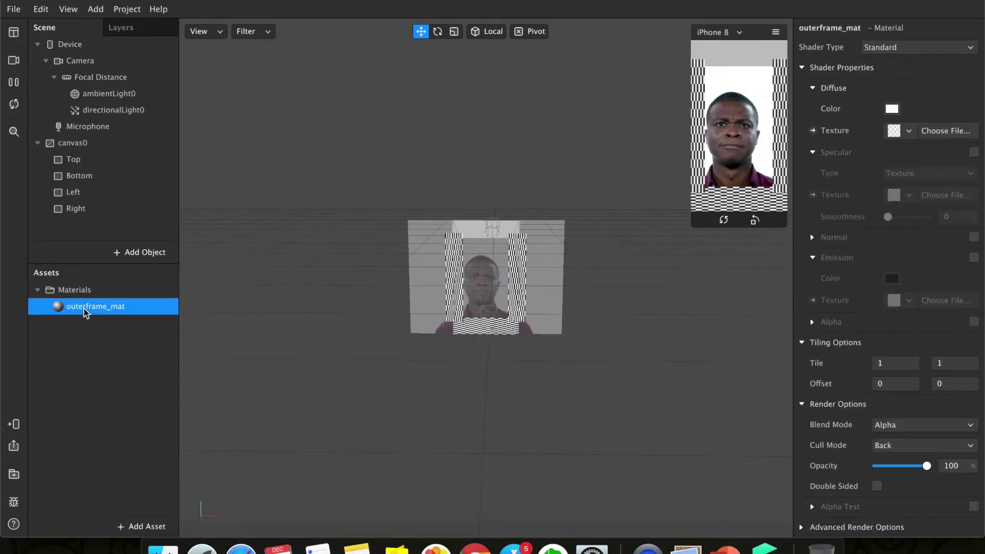
click(891, 109)
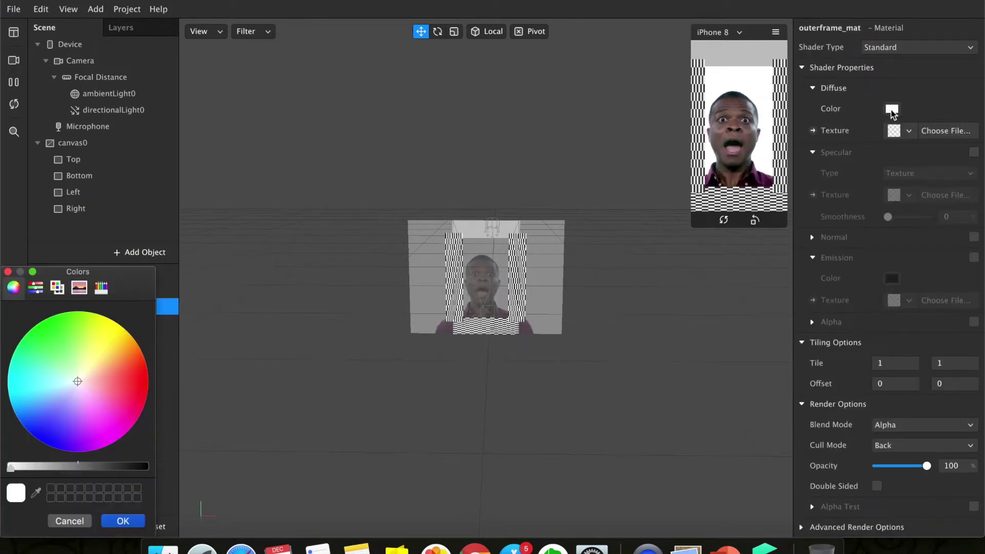
drag(78, 382, 36, 427)
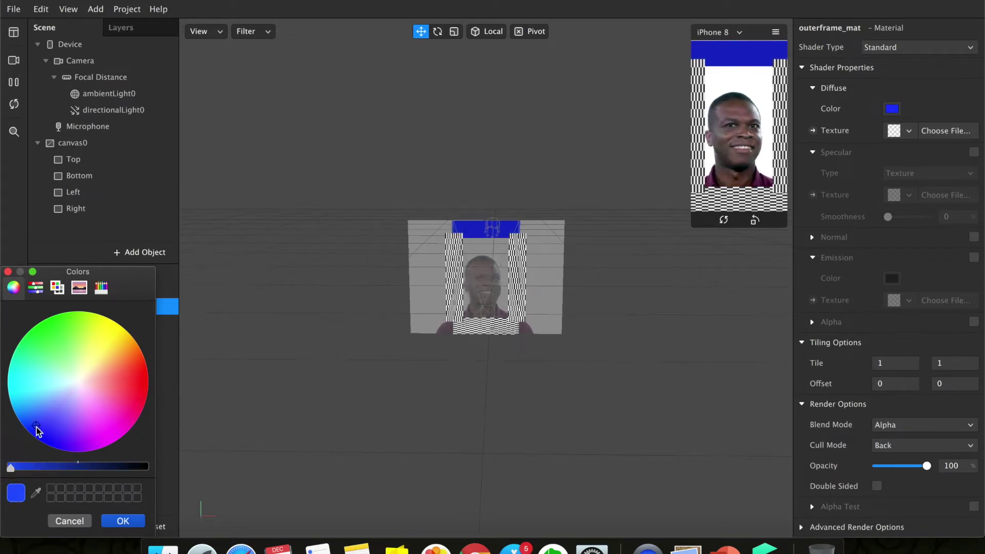
click(114, 520)
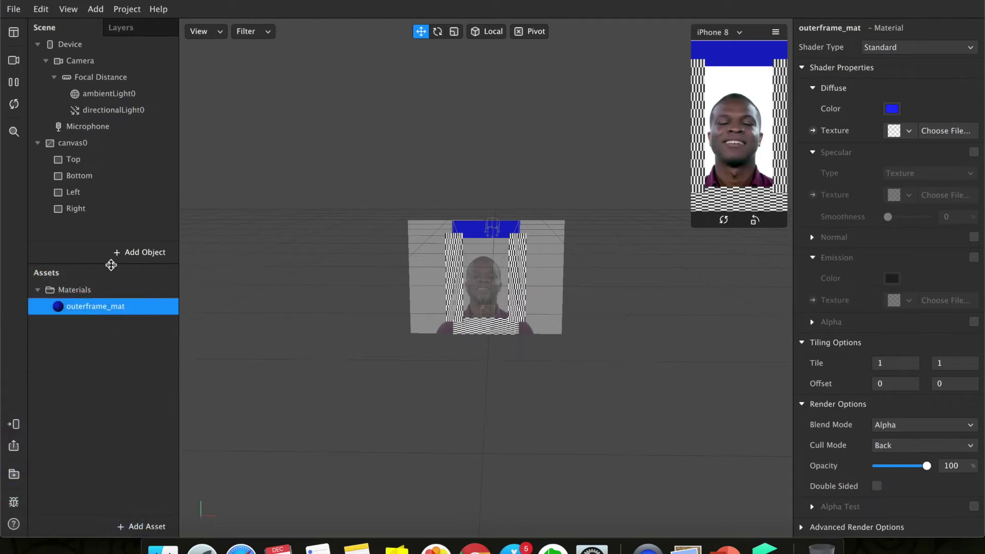
- Nudge the Top rectangle upward to a Y position of about 290
click(113, 160)
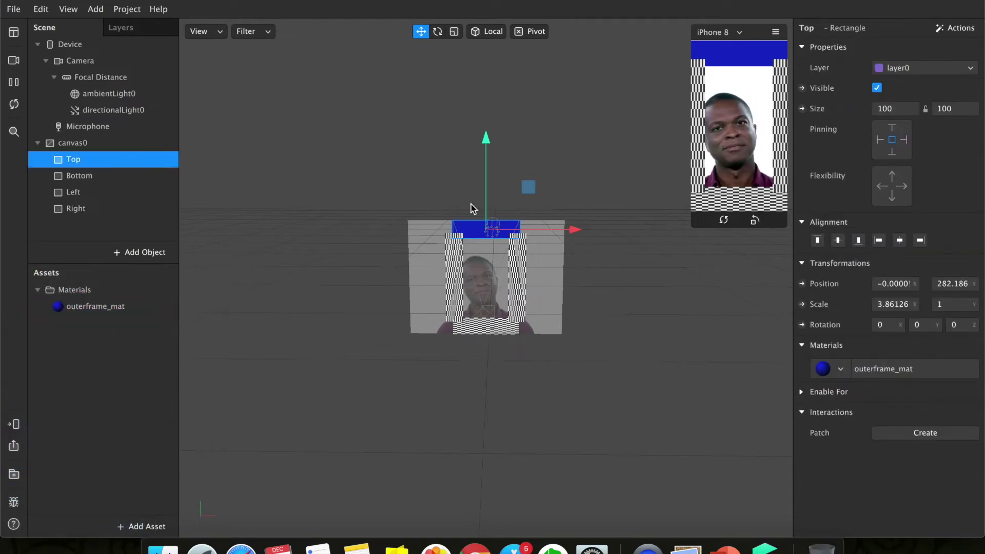
drag(487, 198, 484, 198)
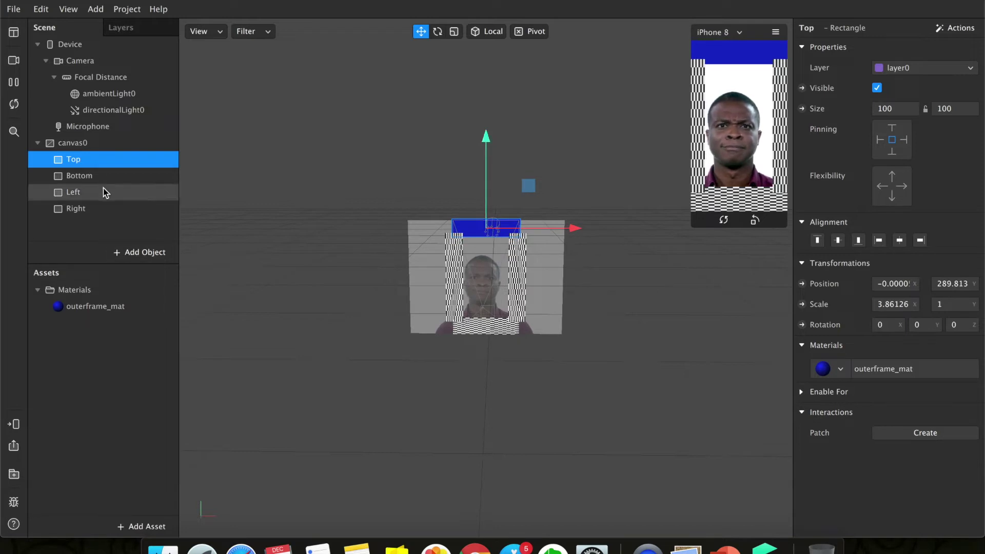
- Apply the existing outerframe_mat material to the Bottom, Left and Right rectangles
click(114, 176)
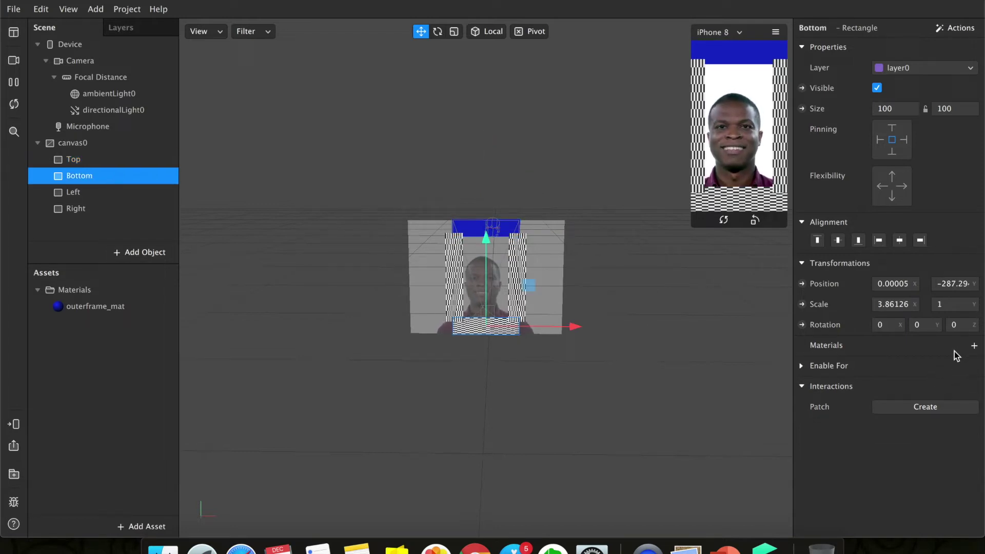
click(973, 347)
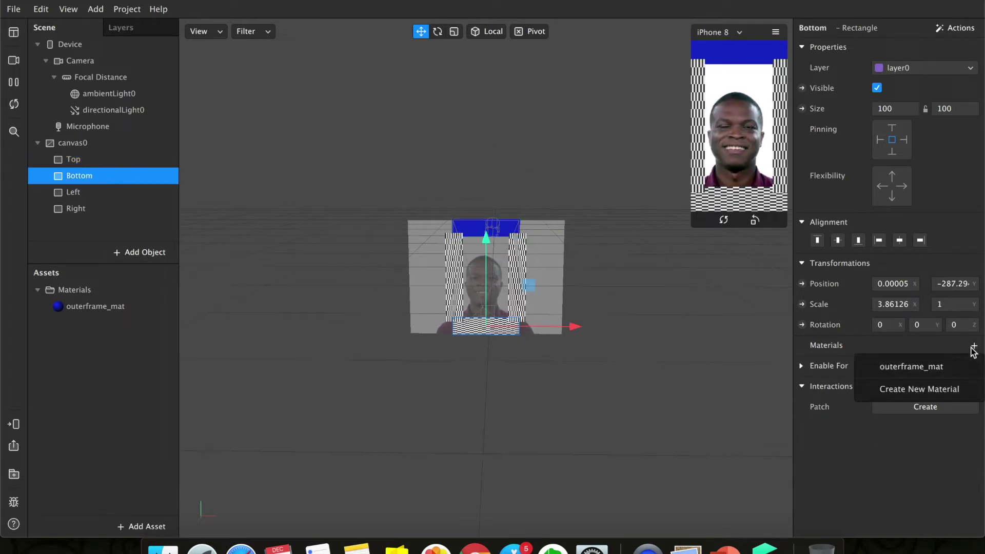
click(942, 368)
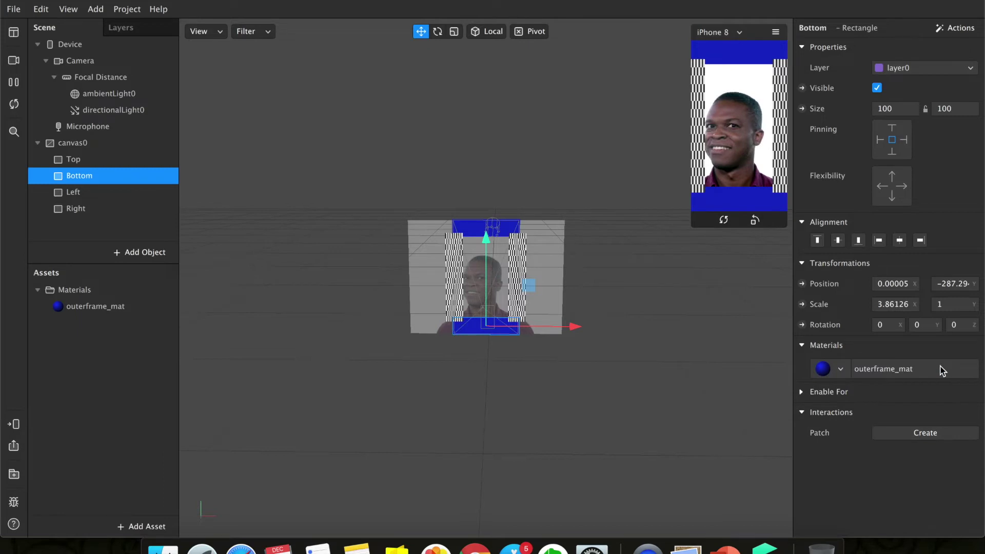
click(134, 192)
click(973, 346)
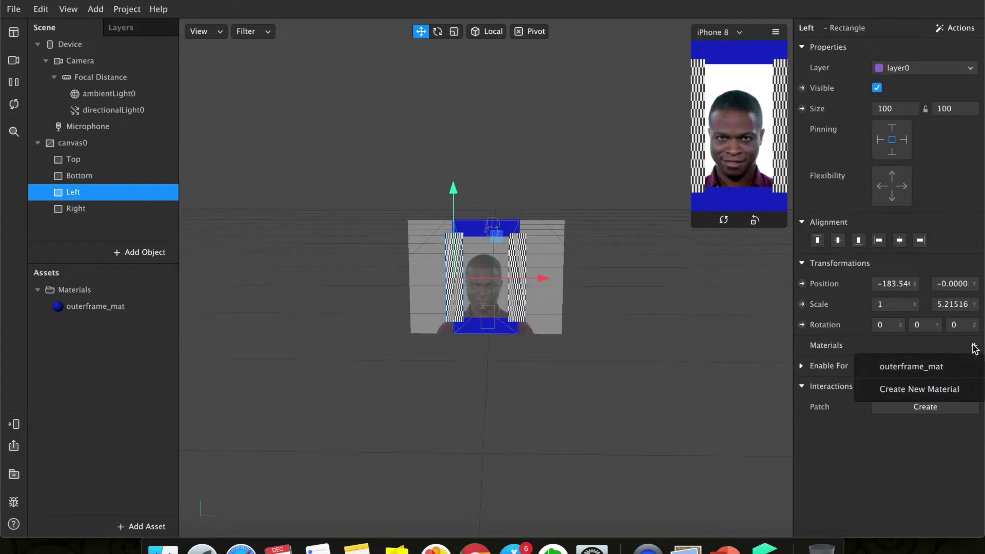
click(881, 370)
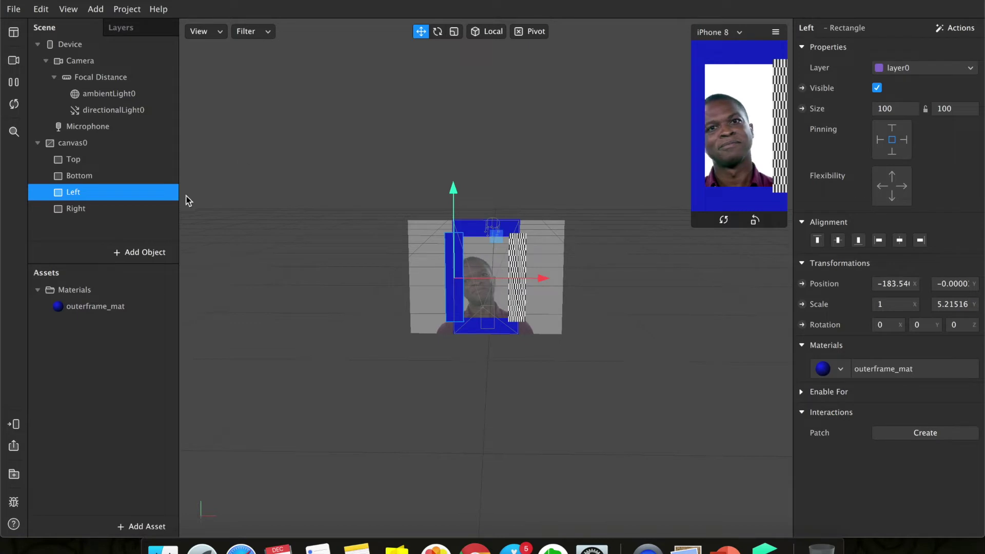
click(132, 208)
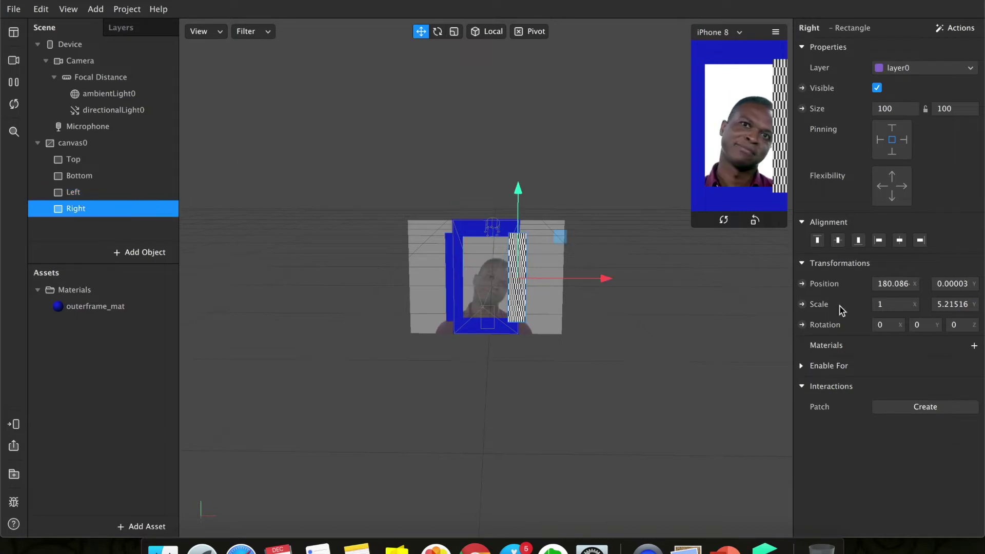
click(972, 346)
click(950, 367)
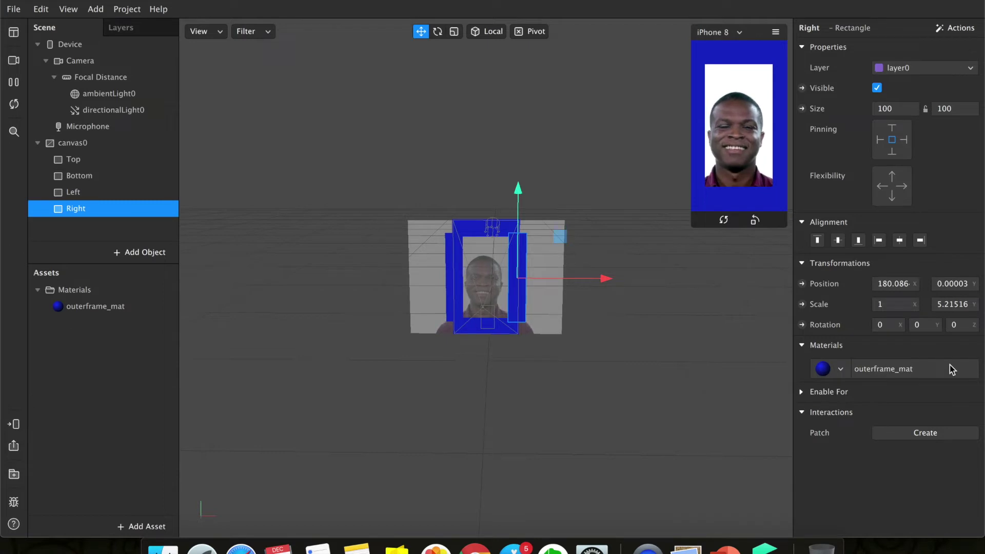
- Collapse canvas0 in the scene hierarchy and insert a second canvas
click(37, 144)
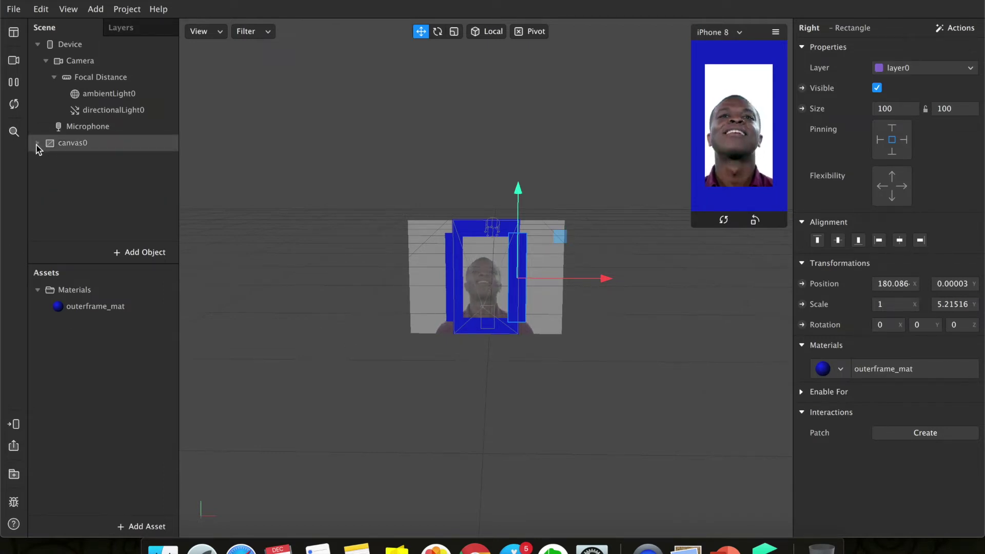
click(82, 205)
click(122, 255)
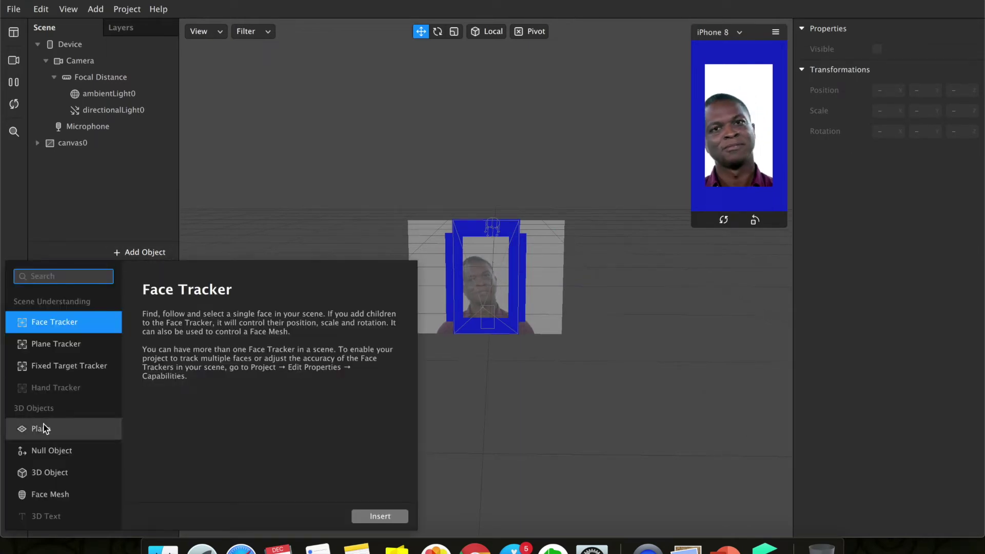
scroll(44, 429, down, 5)
click(58, 348)
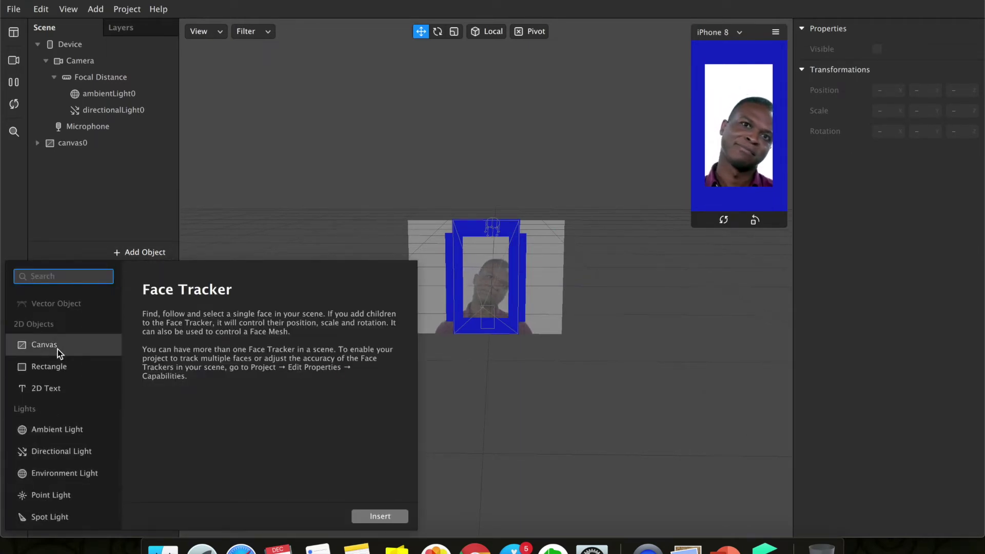
click(380, 516)
drag(110, 125, 90, 191)
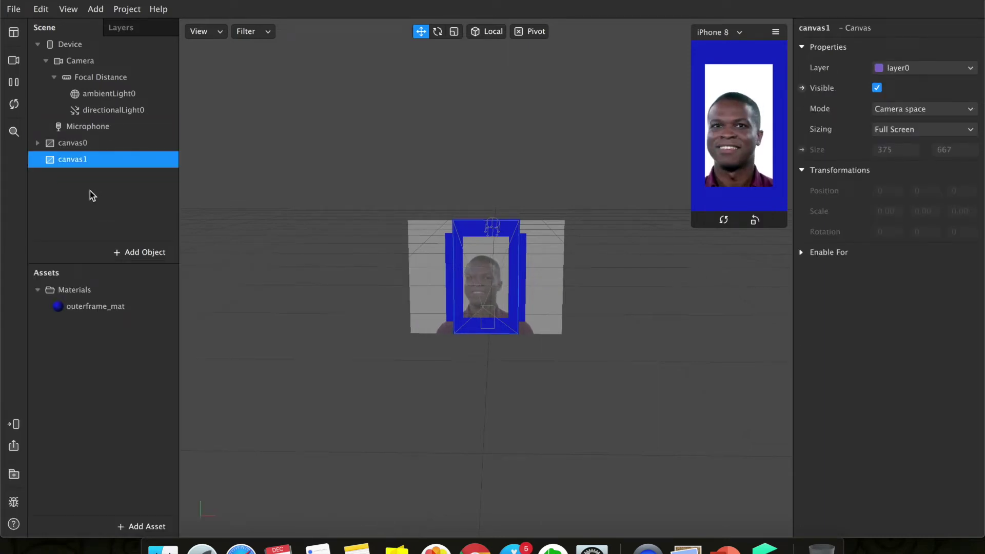
- Add a rectangle inside the new, empty canvas
right_click(87, 160)
mouse_move(114, 169)
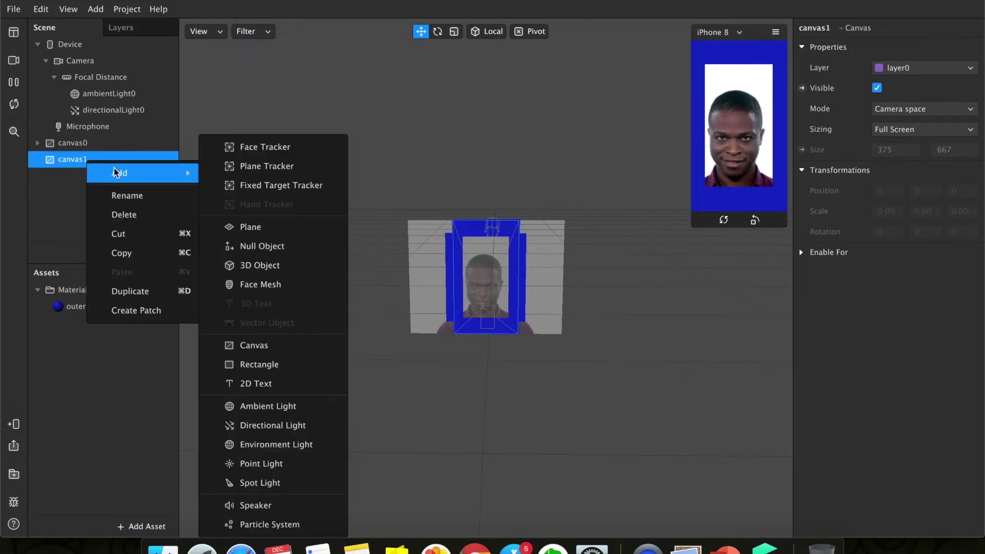
click(260, 364)
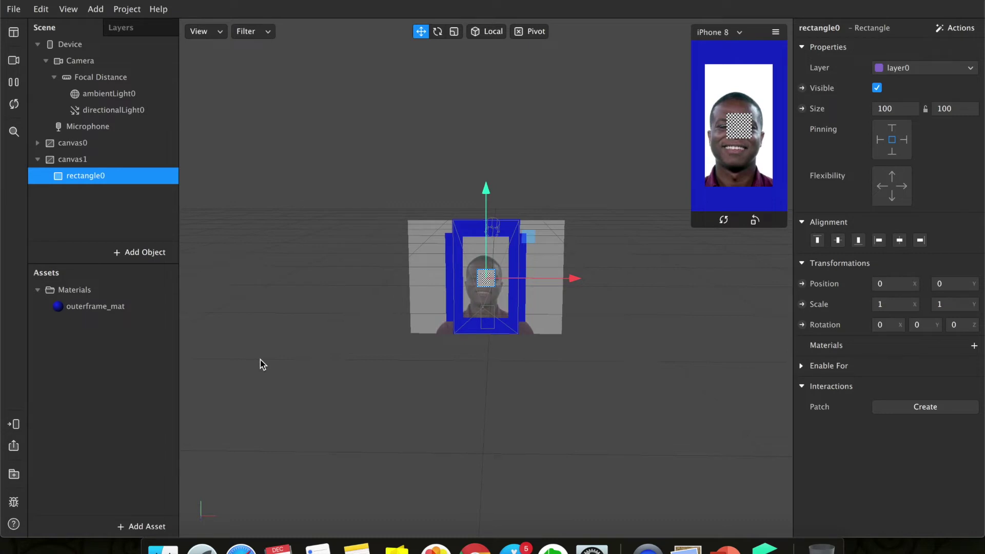
- Rename the rectangle inside canvas1 as Frame
right_click(83, 178)
click(109, 214)
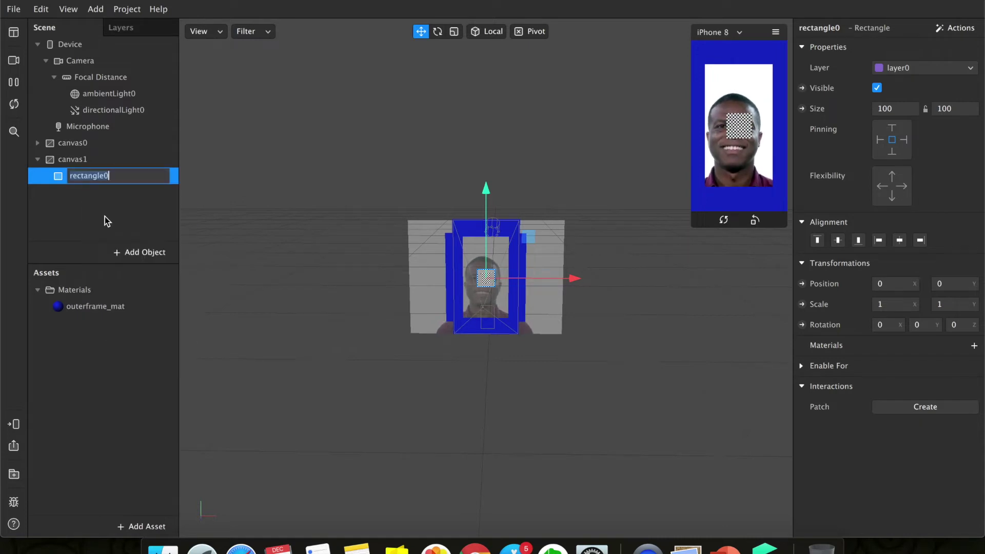
text(Framew)
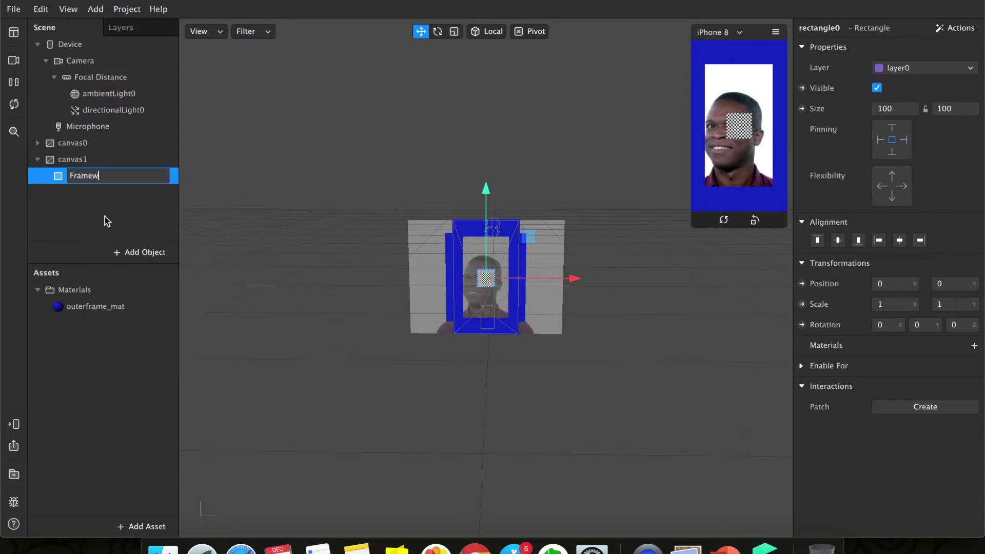
key(BackSpace)
click(104, 221)
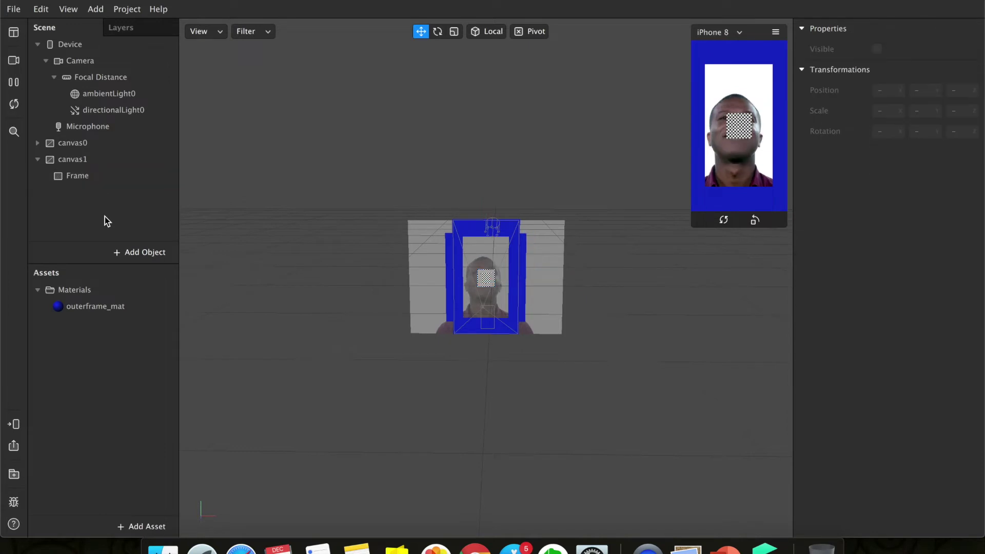
- Create a new material on the Frame rectangle
click(89, 179)
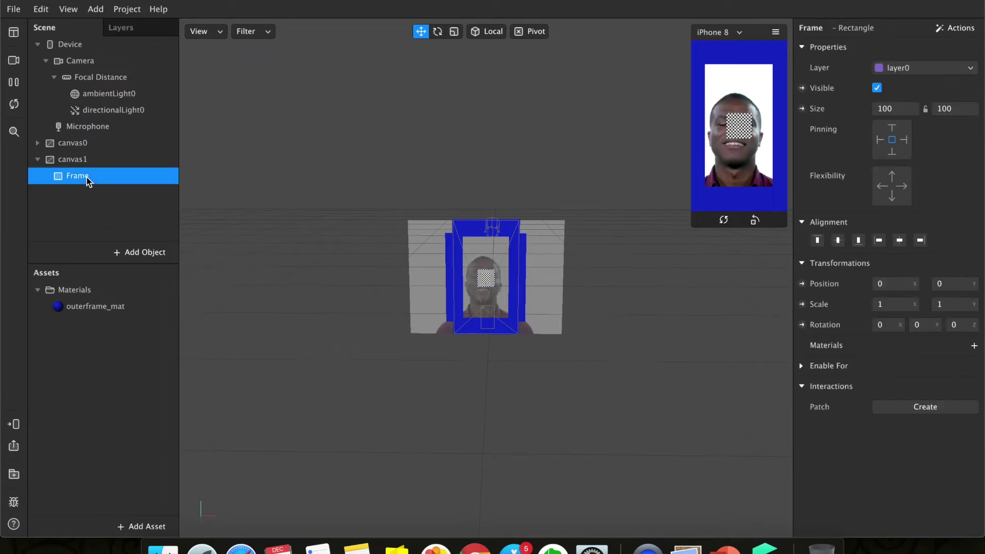
click(972, 347)
click(918, 388)
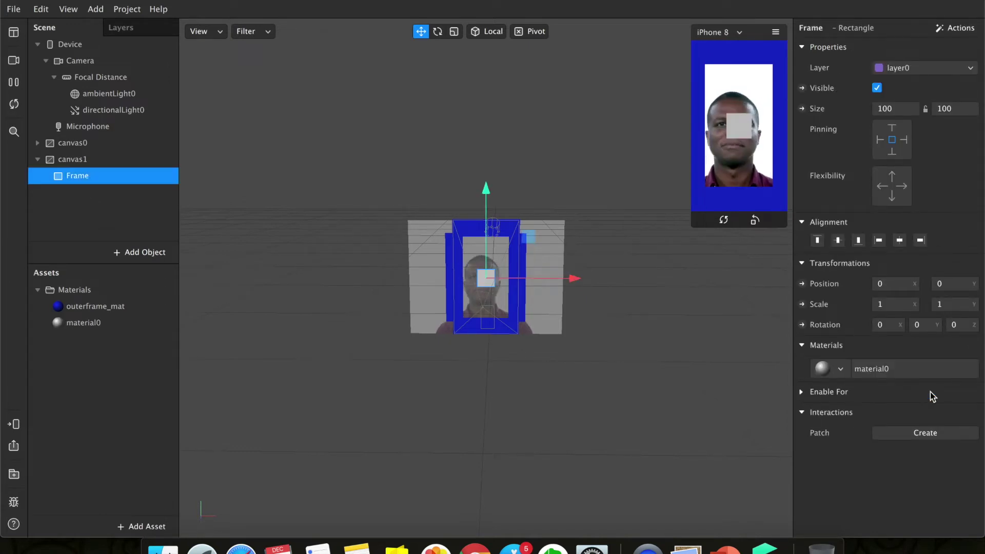
- Rename the Frame rectangle's new material as innerframe_mat
right_click(87, 325)
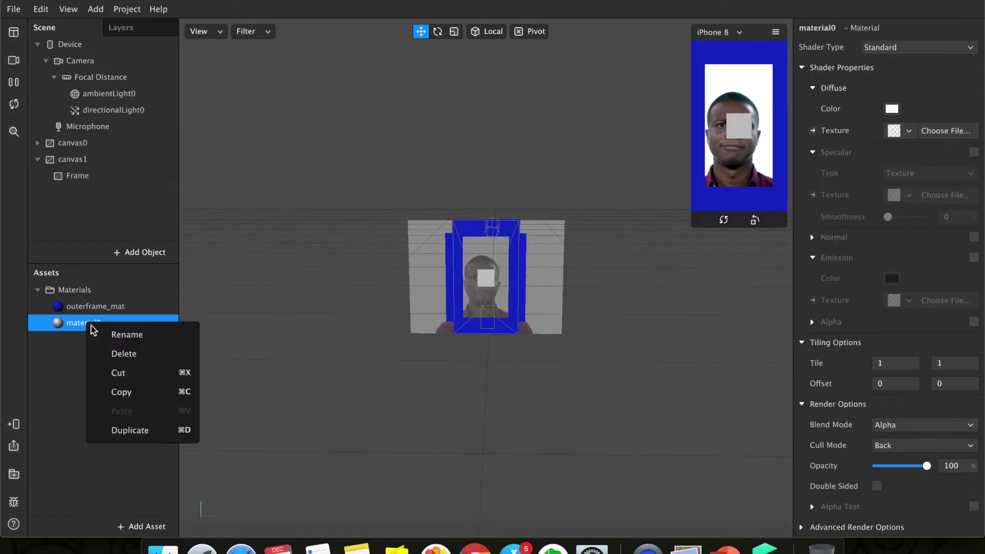
click(101, 335)
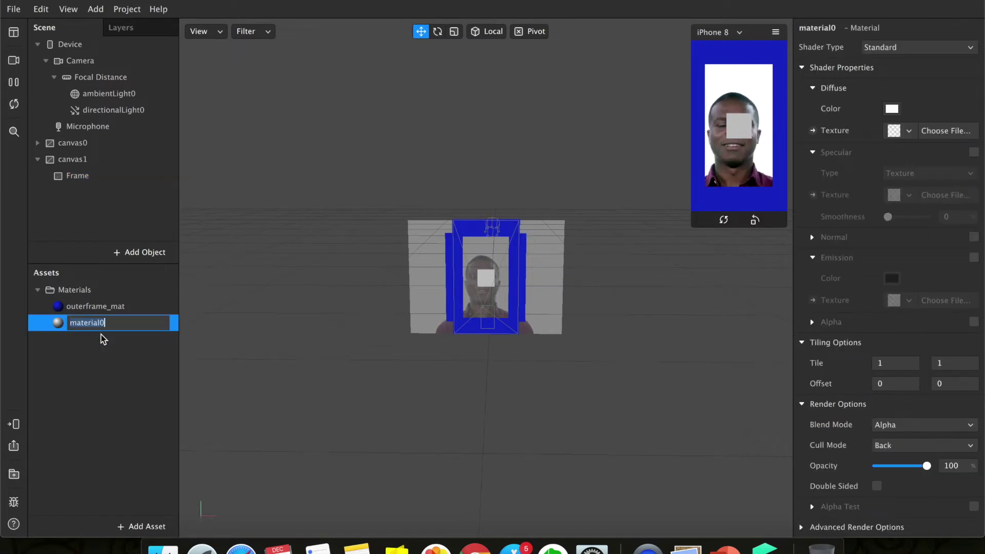
text(inner)
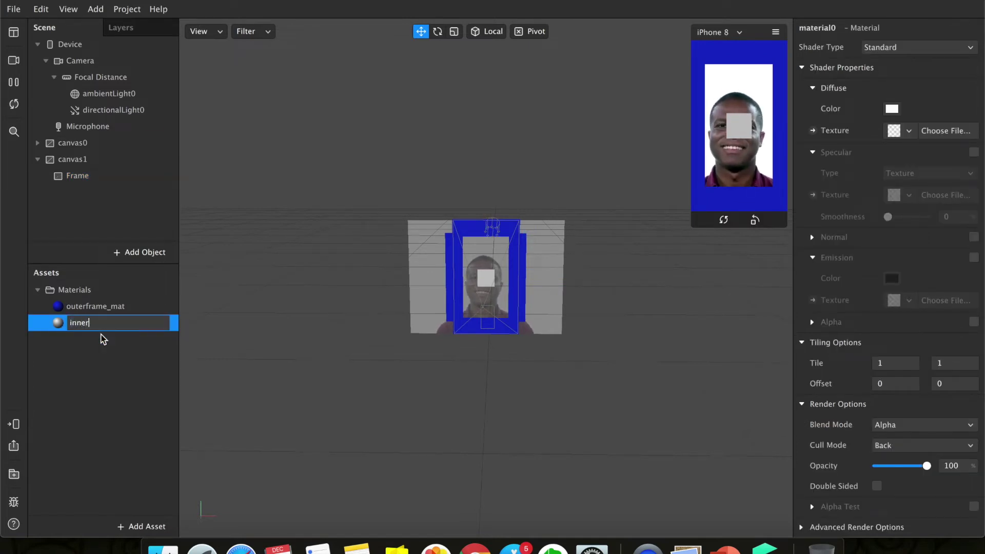
text(frame@mat)
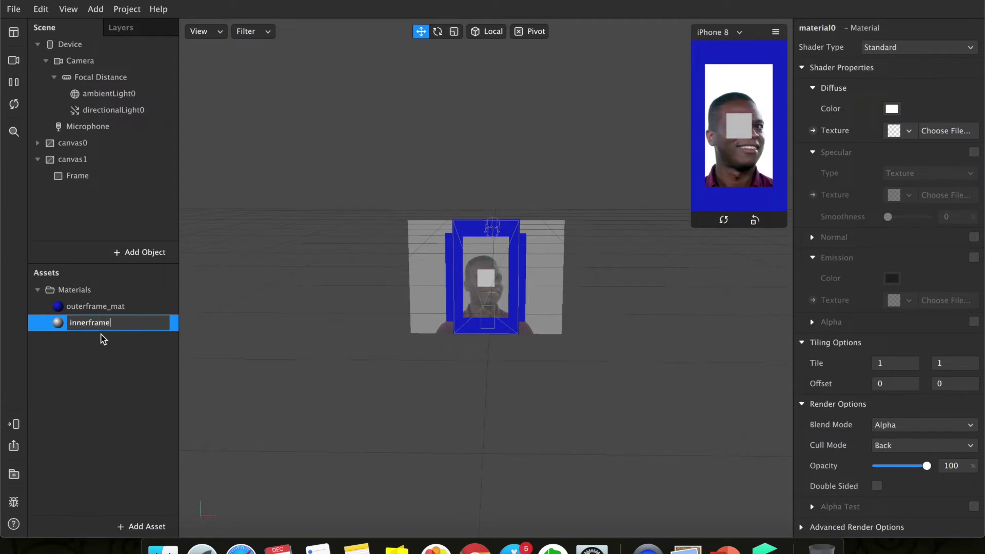
key(BackSpace)
key(BackSpace)
key(BackSpace)
key(BackSpace)
key(BackSpace)
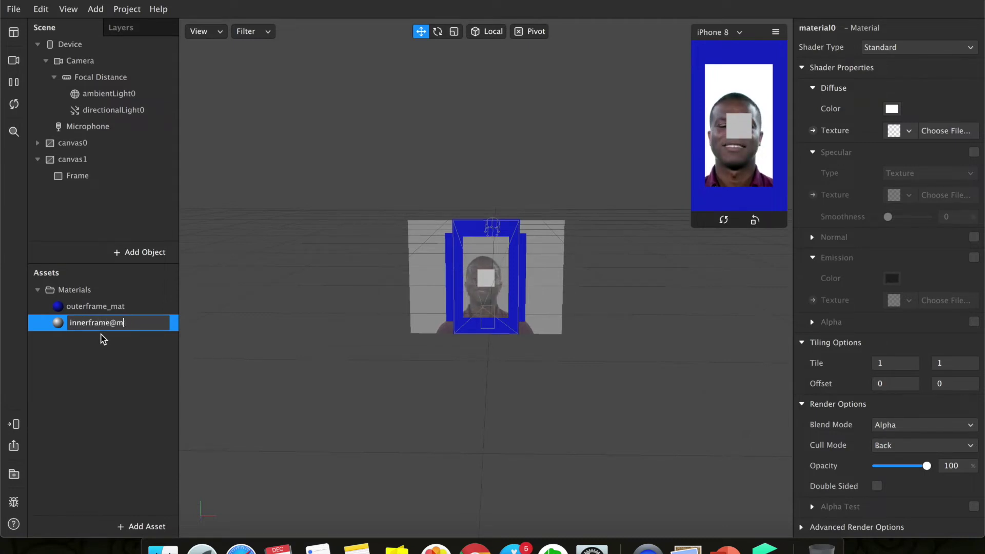
text(e)
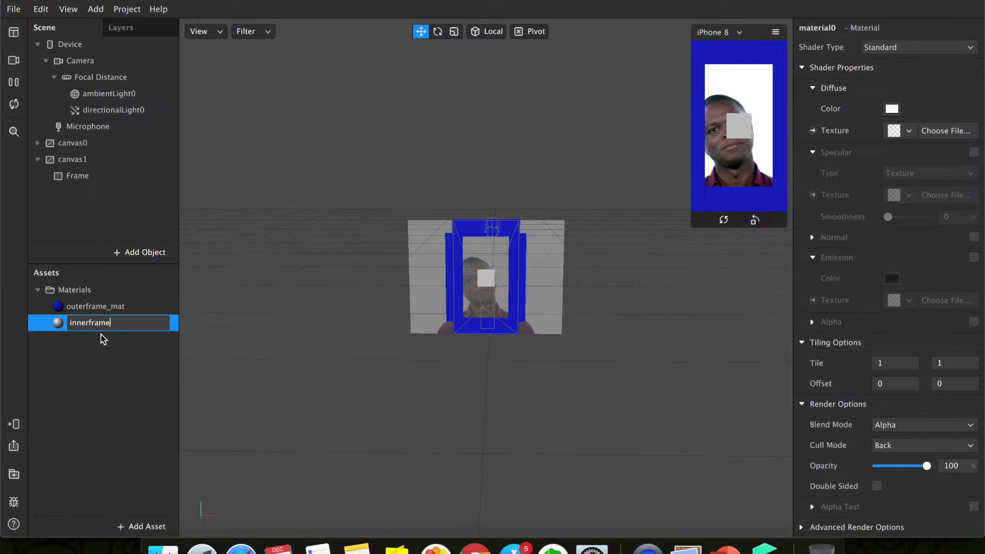
text(_mat)
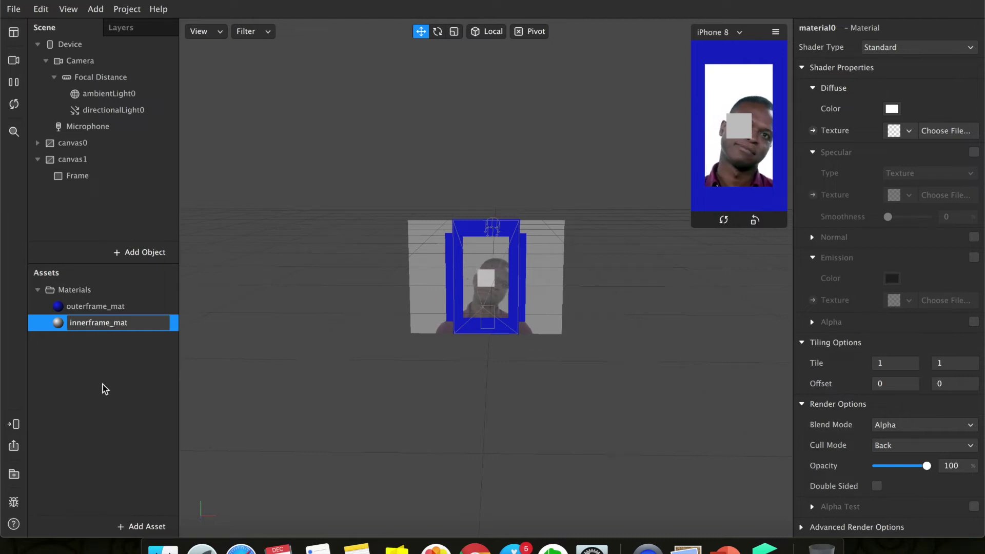
key(Return)
- Load Frame.png from the Desktop folder as a new diffuse texture for innerframe_mat
click(89, 322)
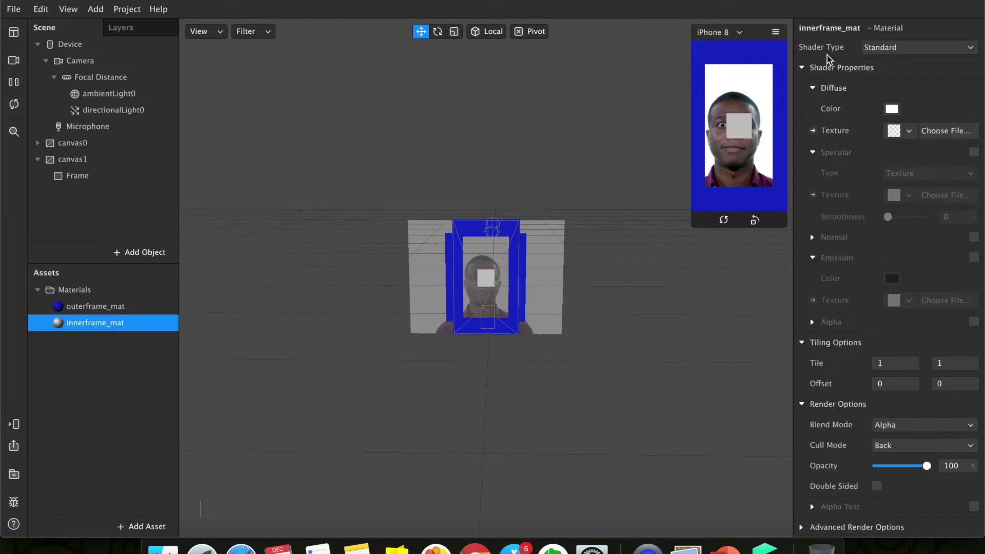
click(901, 132)
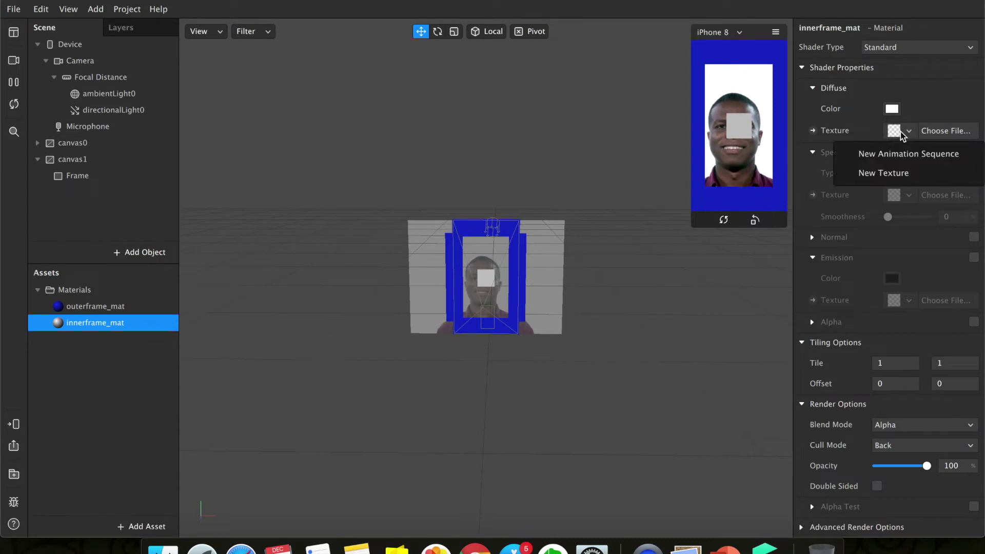
click(887, 173)
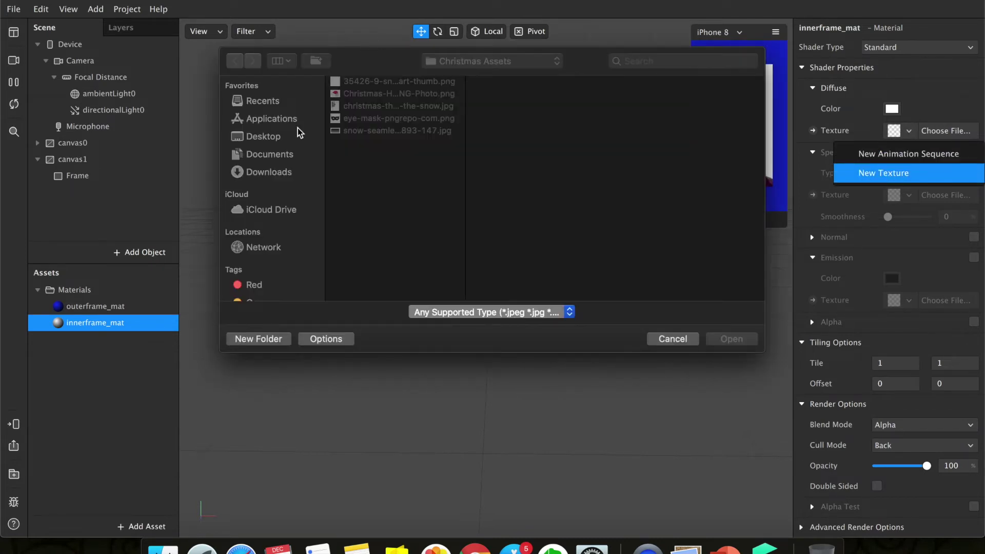
click(277, 139)
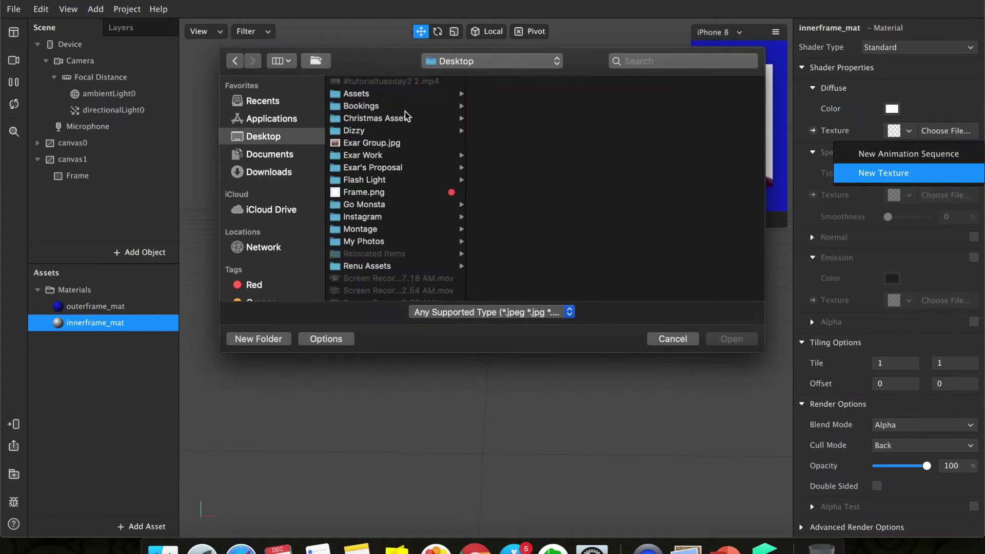
scroll(408, 123, down, 1)
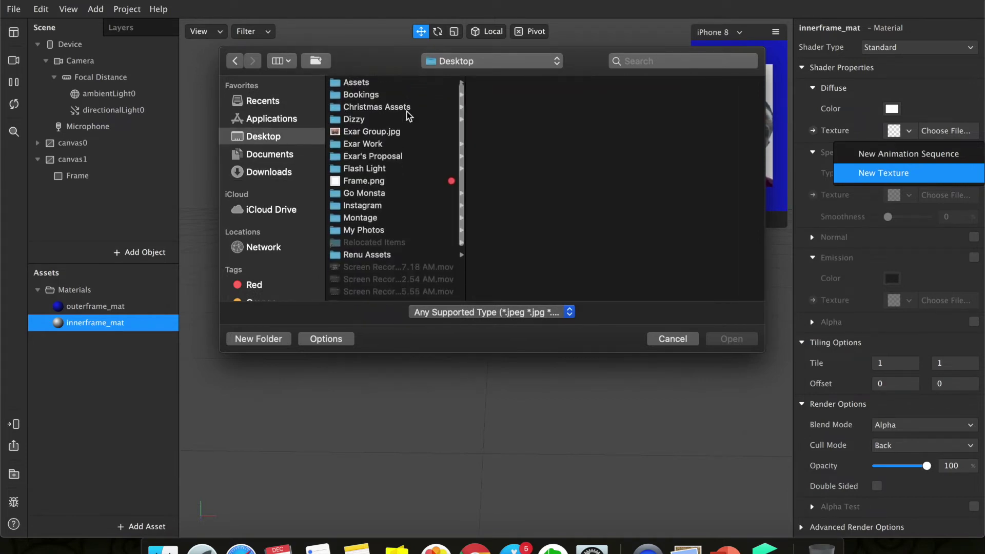
click(363, 184)
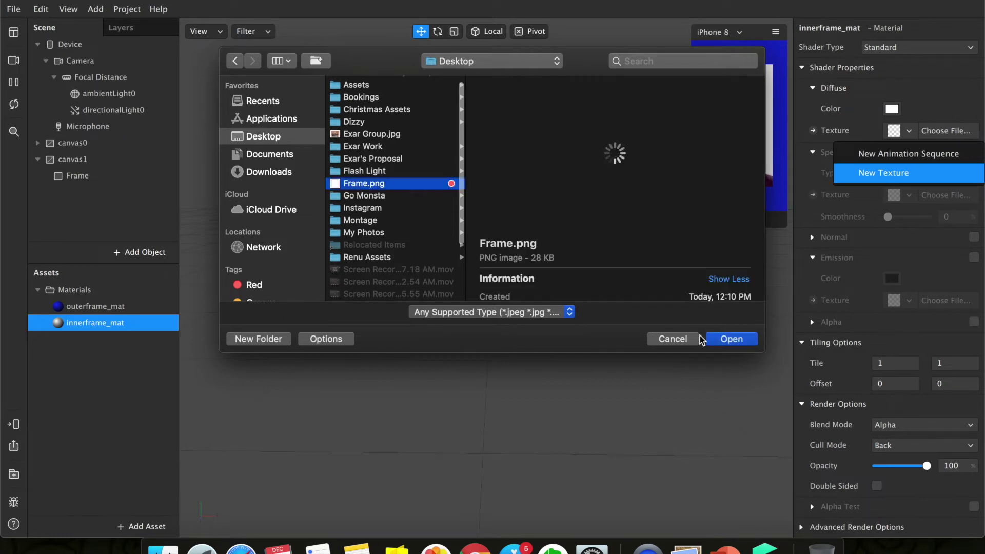
click(723, 340)
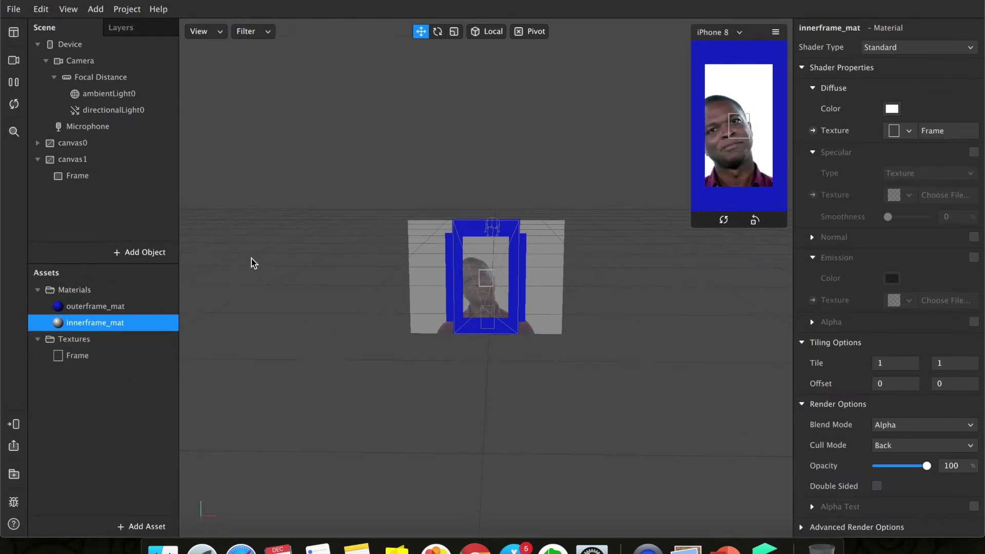
- Scale the Frame rectangle to about 3.37 in X and 5.02 in Y so it surrounds the camera view
click(97, 180)
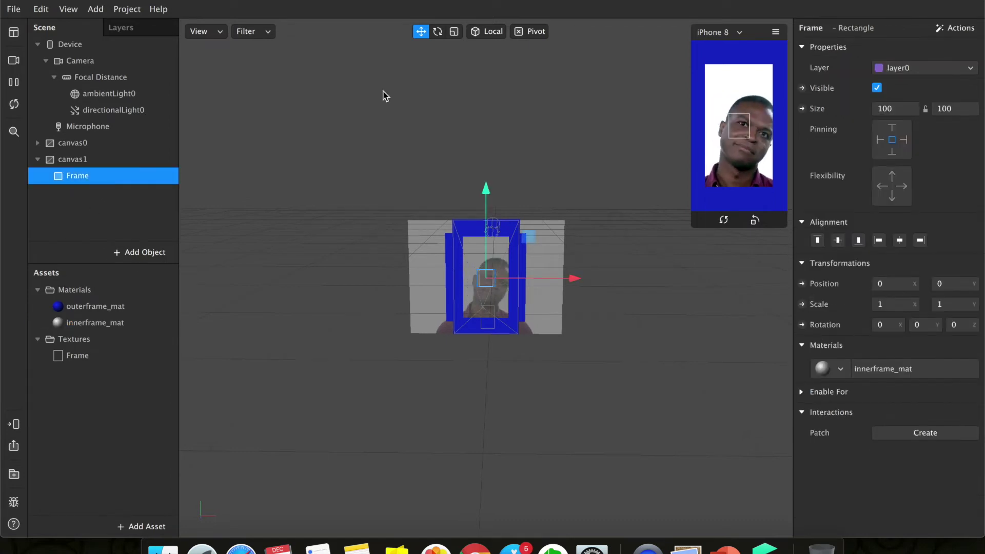
click(459, 33)
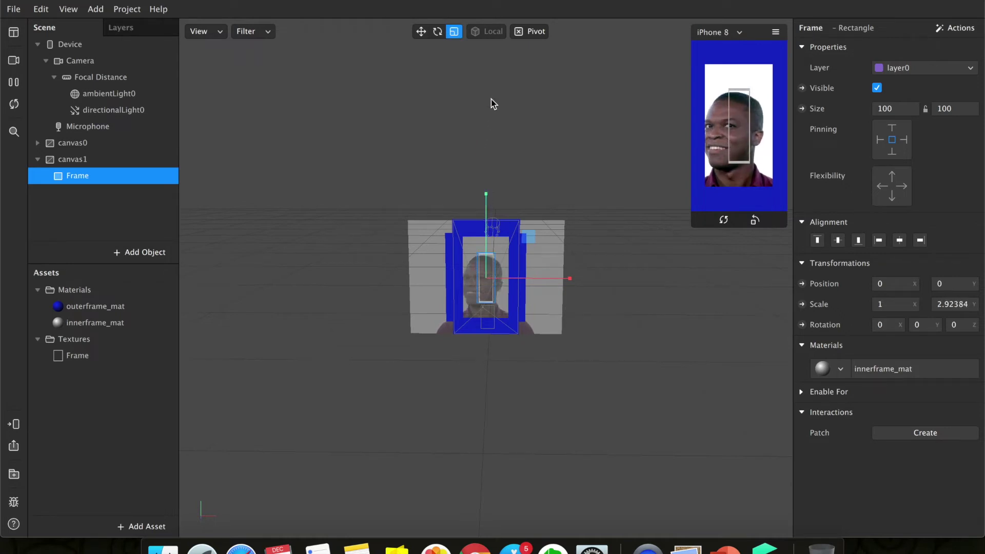
drag(495, 224, 482, 177)
drag(568, 279, 616, 285)
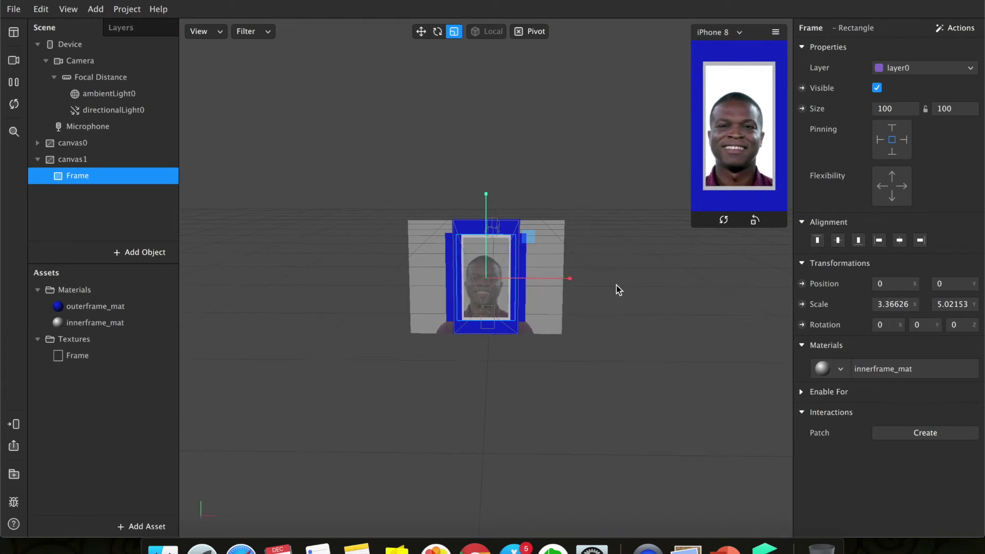
click(121, 184)
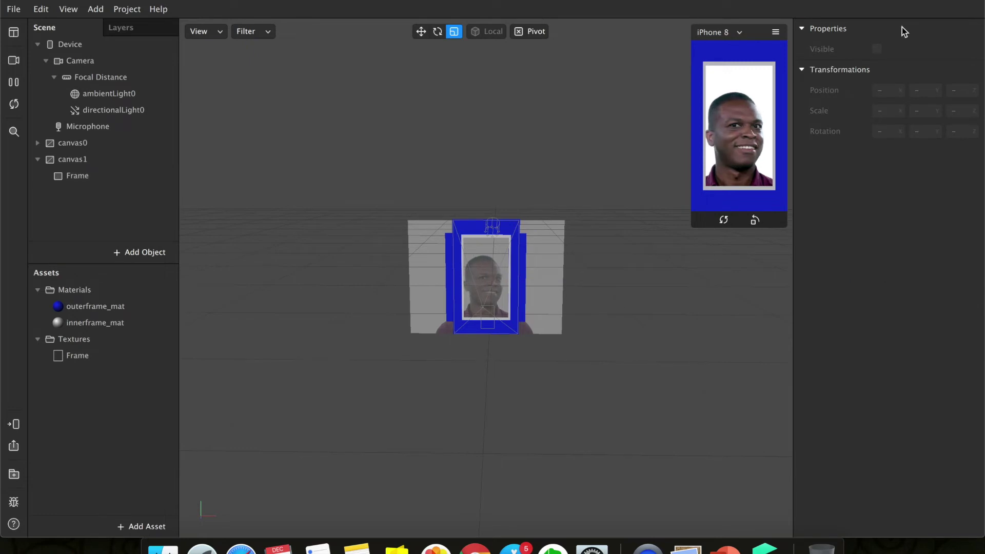
click(61, 184)
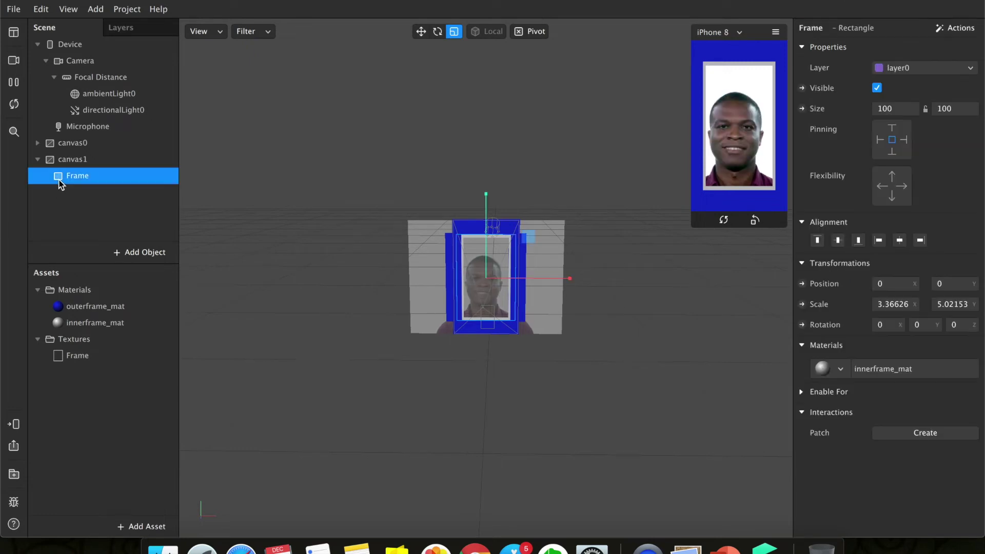
- Change the shader type of innerframe_mat to Flat
click(100, 325)
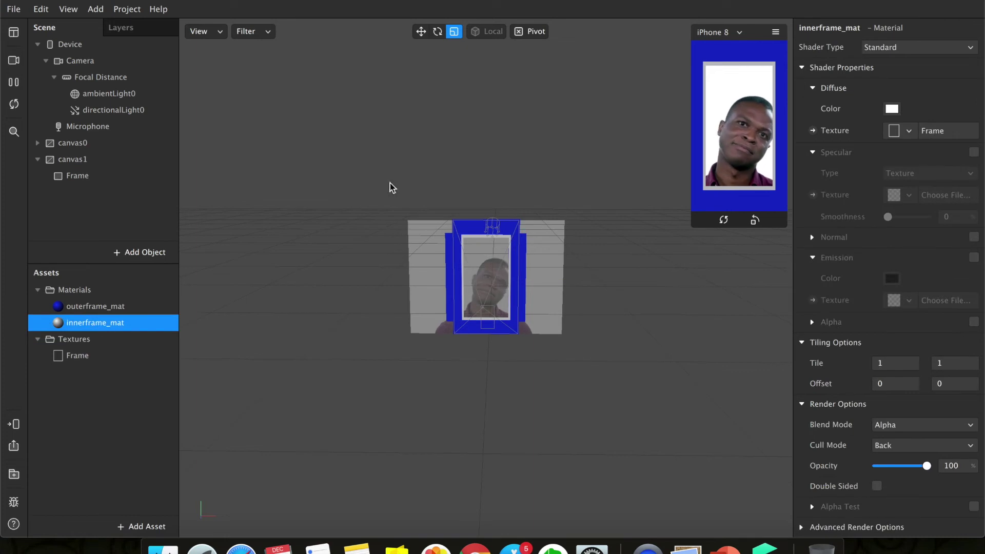
click(931, 54)
click(905, 66)
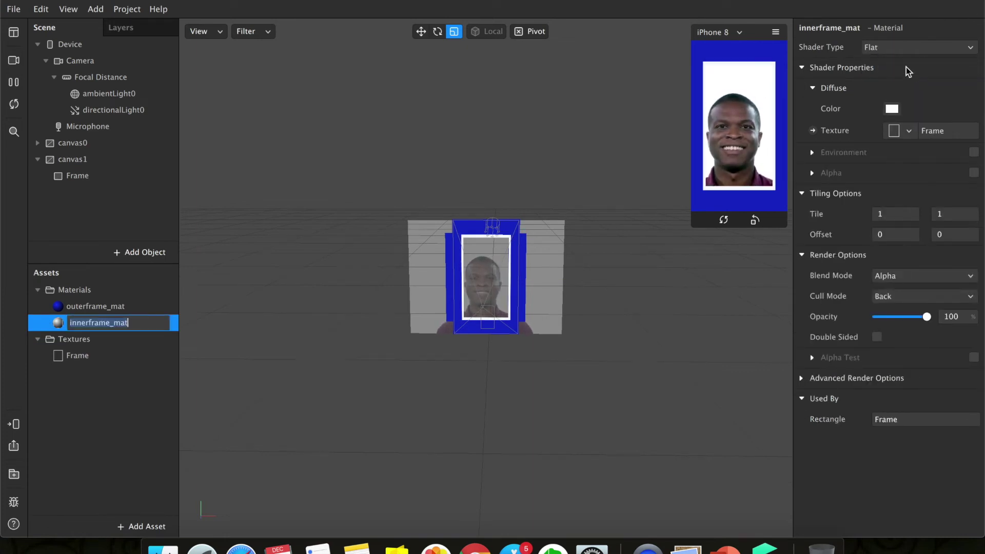
click(84, 441)
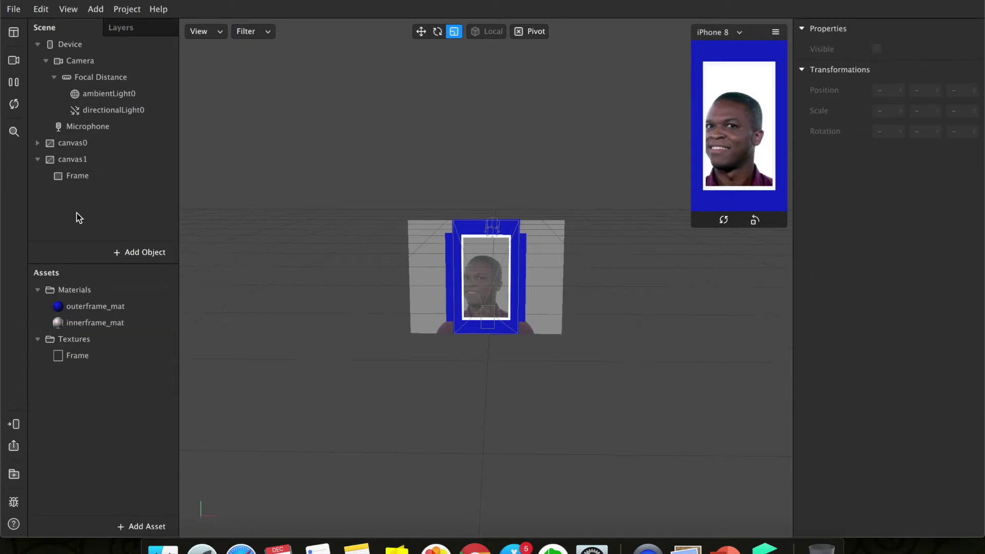
- Add a 2D Text object inside canvas1
click(85, 176)
click(79, 164)
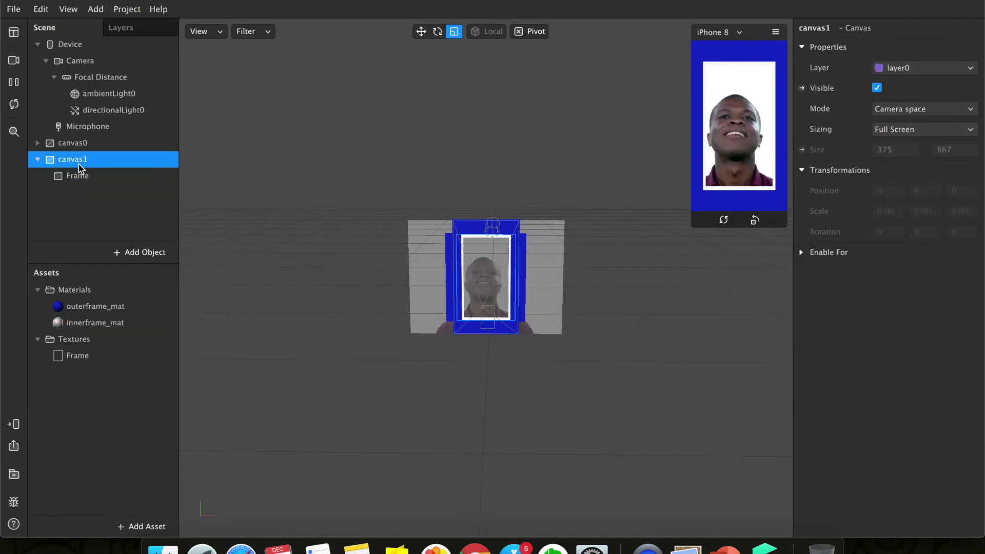
right_click(79, 164)
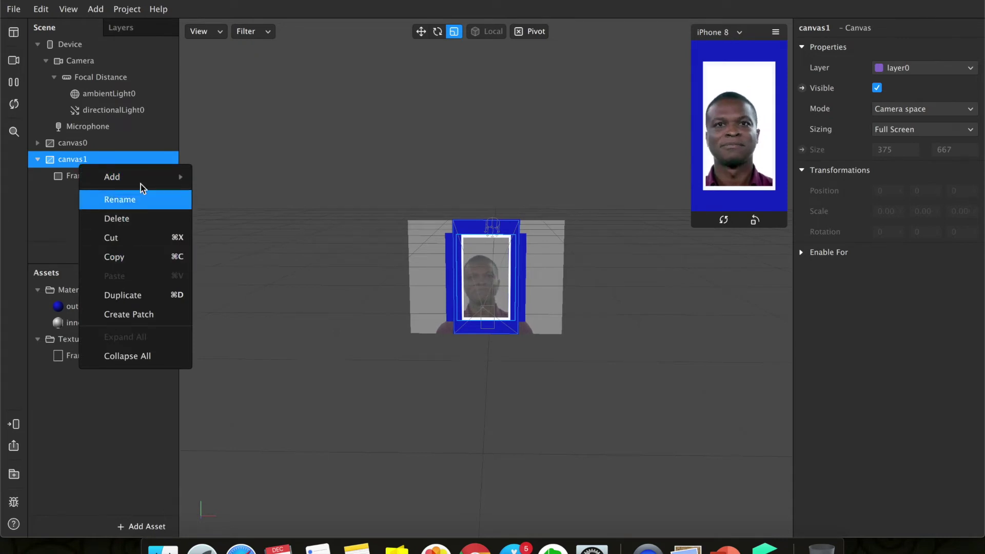
mouse_move(141, 184)
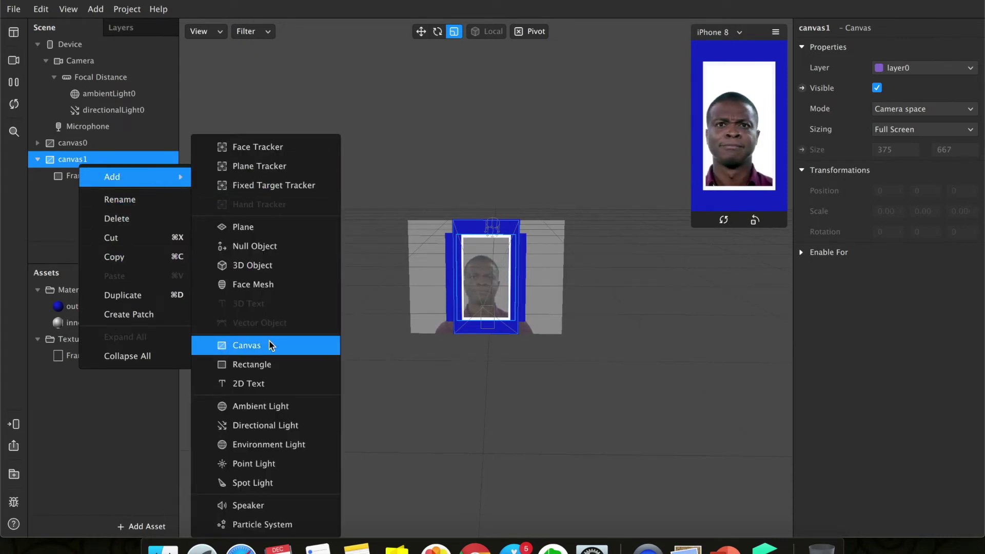
click(250, 385)
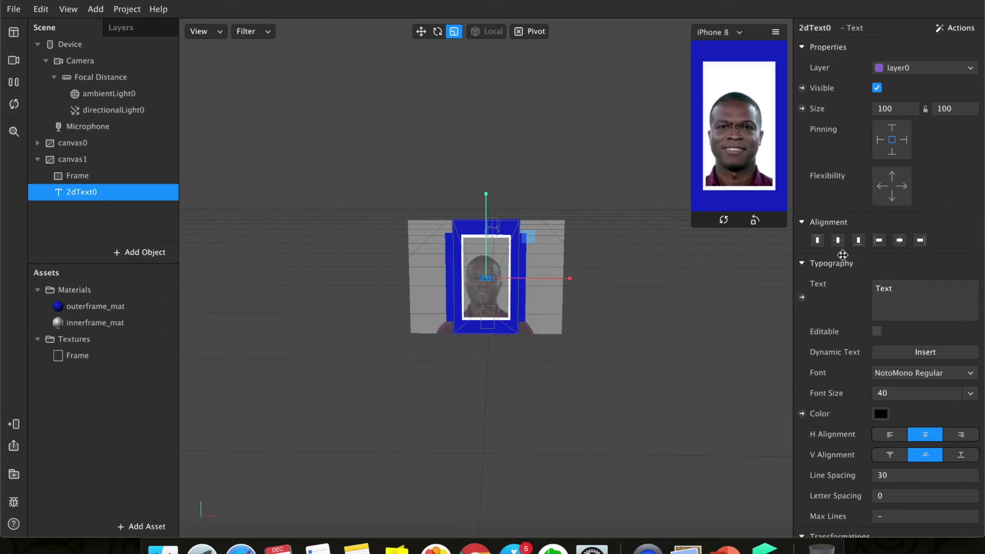
- Rename the new 2D text object as happybirthday and select it
click(896, 293)
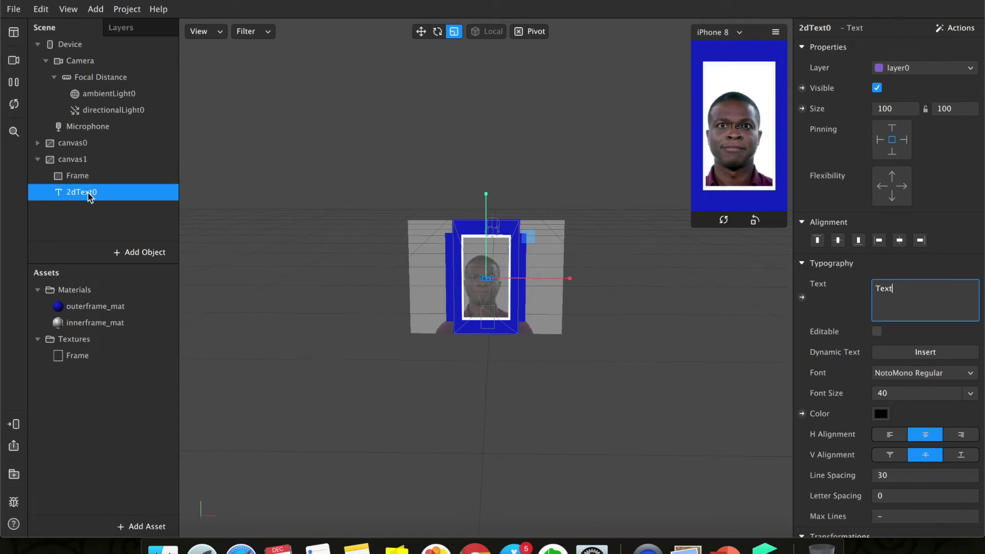
right_click(88, 193)
click(113, 230)
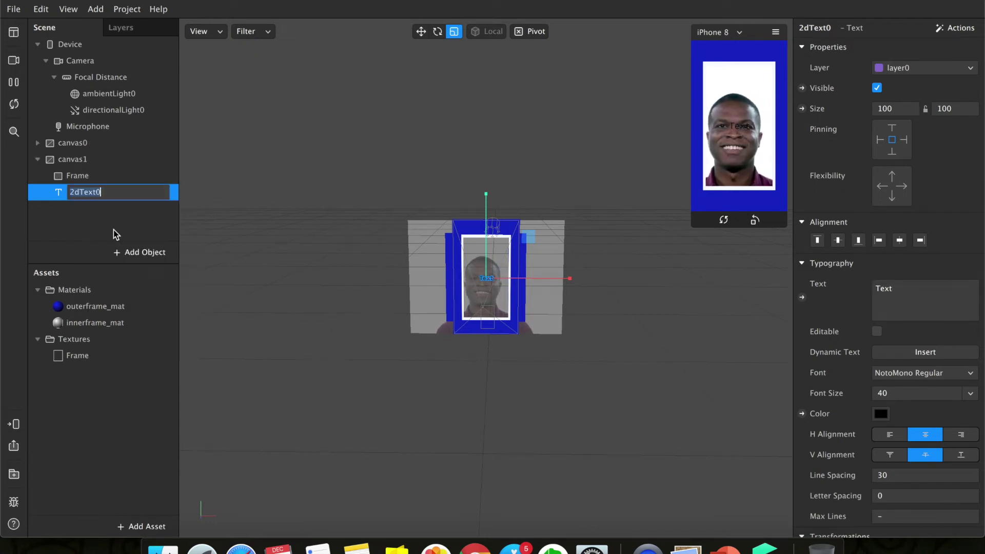
text(happybirthday)
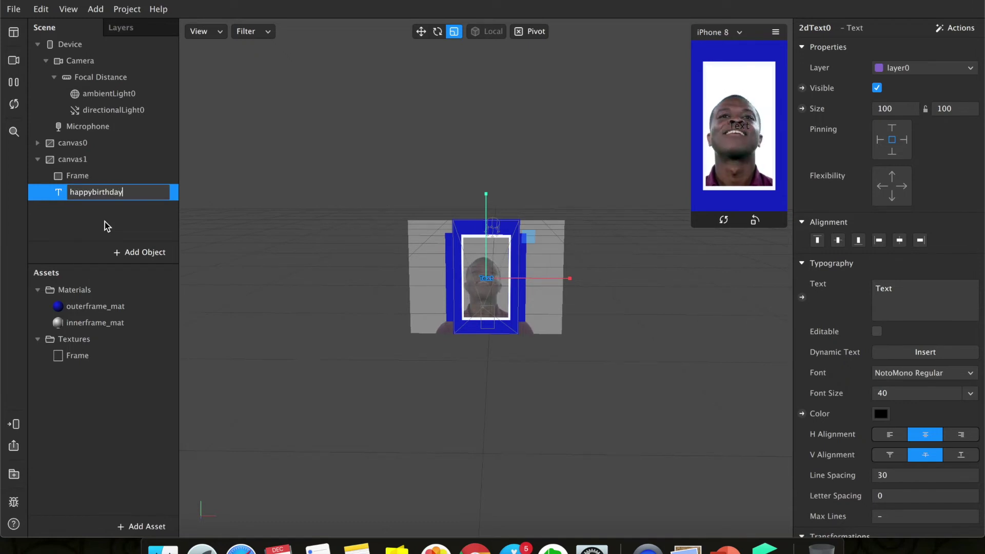
click(105, 221)
click(94, 197)
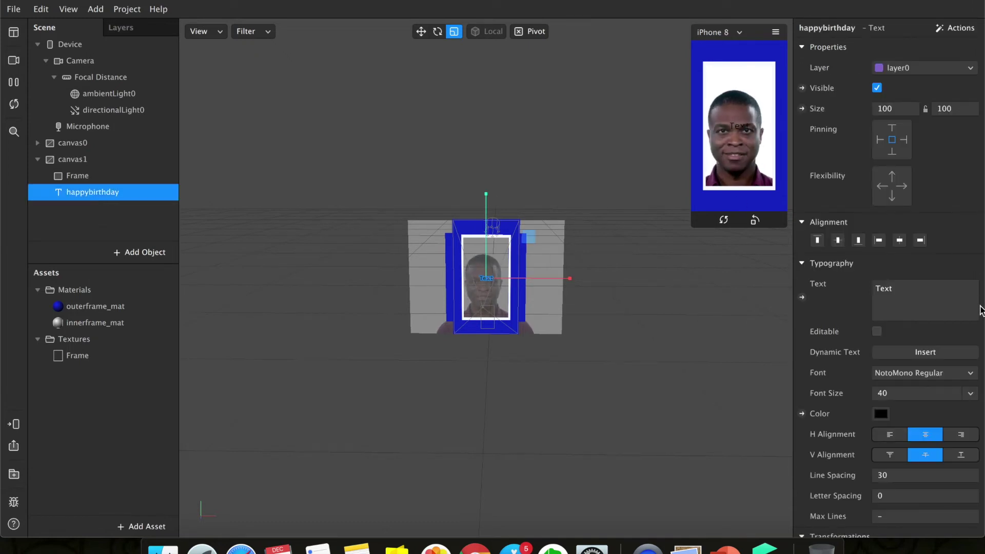
- Enter HAPPY BIRTHDAY on two lines as the happybirthday text and set its font to NotoSans Bold Italic
click(929, 294)
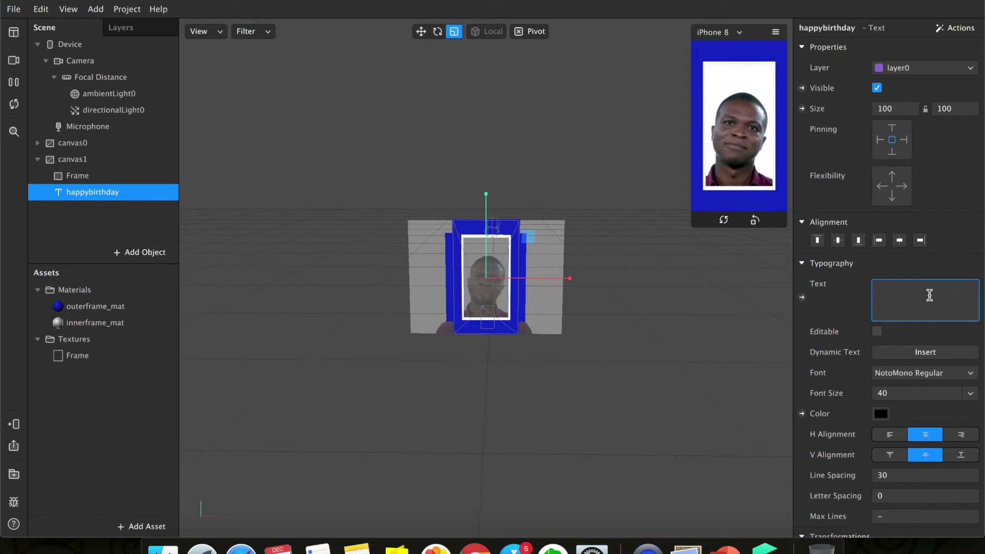
text(HAPPY BIRTHDAY)
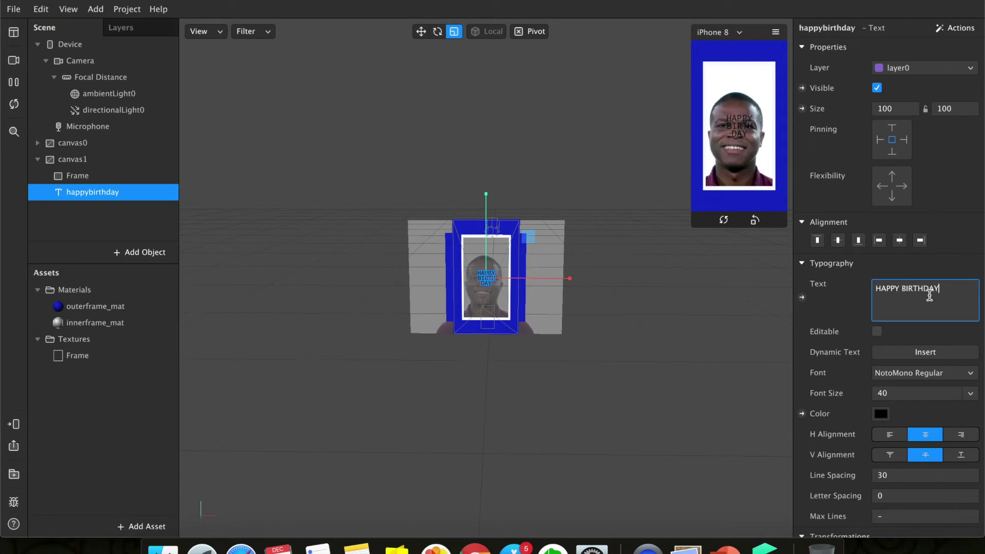
key(super+a)
click(933, 281)
key(alt+Left)
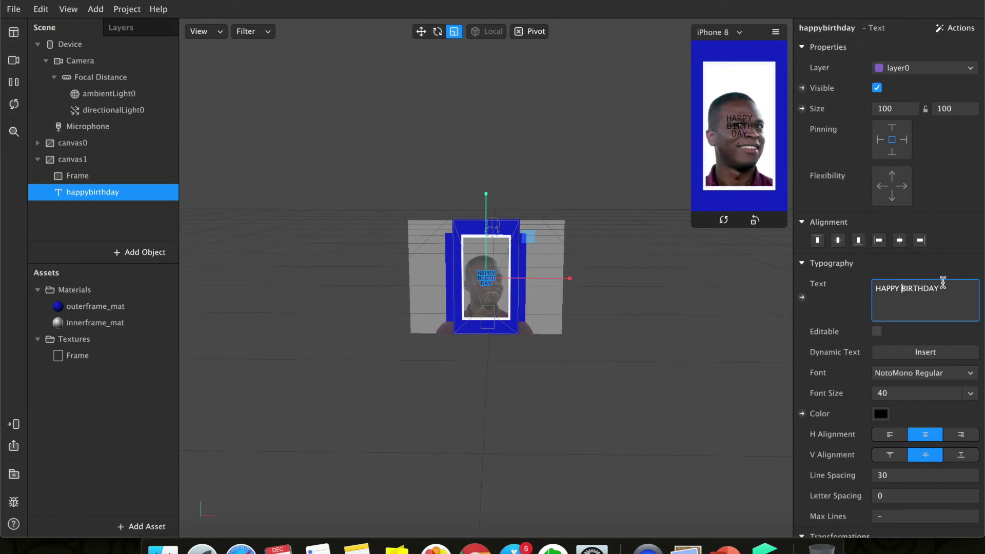
key(Return)
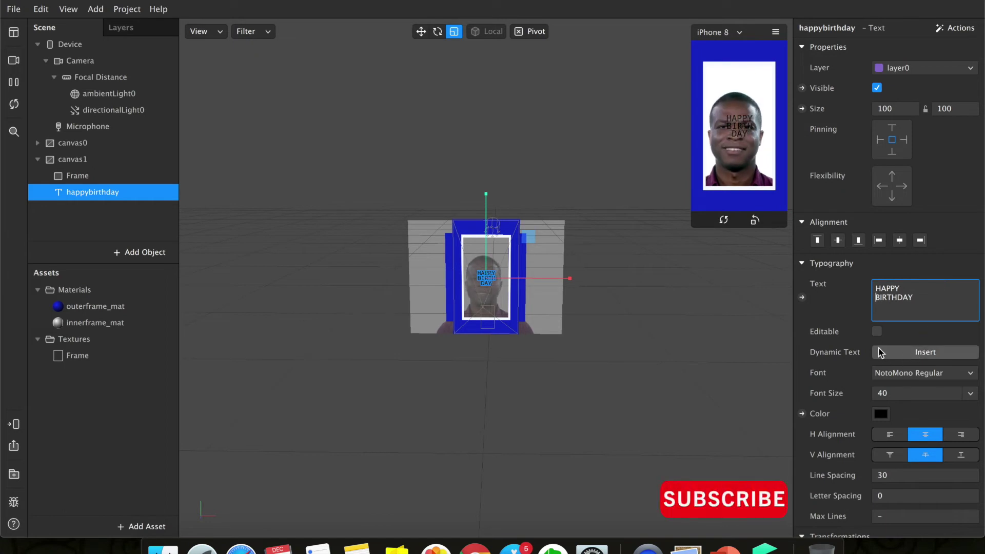
click(903, 373)
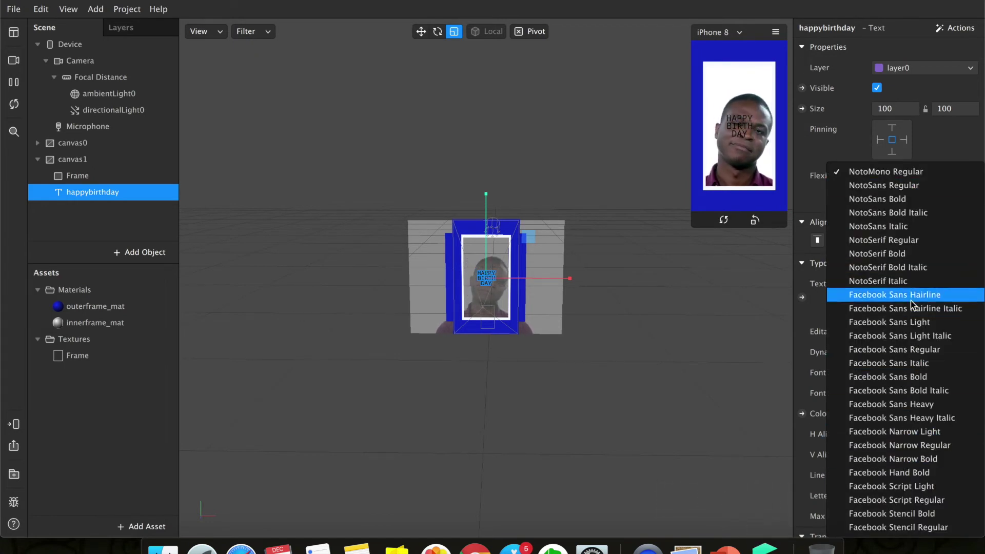
click(907, 216)
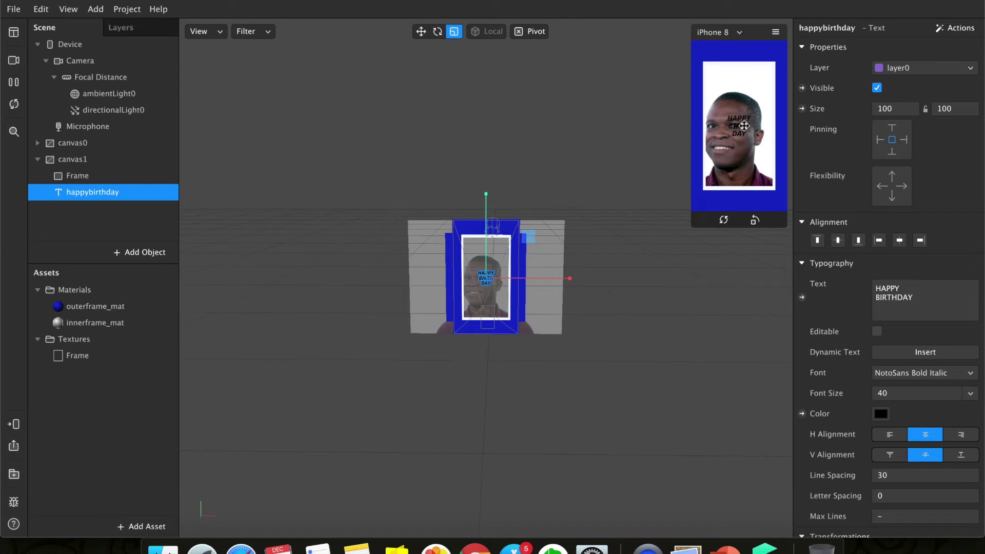
- Set the font size of the happybirthday text to 30
click(880, 394)
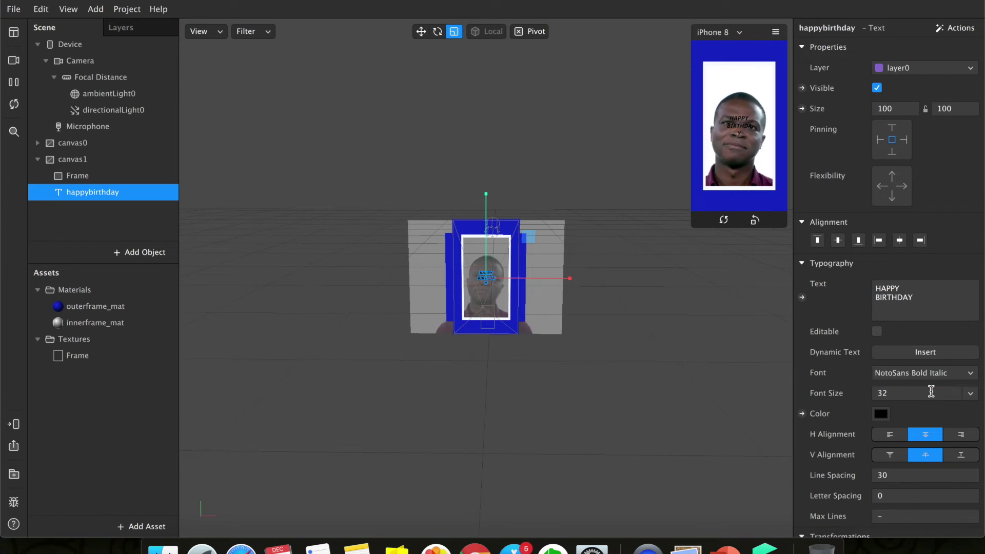
key(super+a)
key(BackSpace)
text(0)
key(Return)
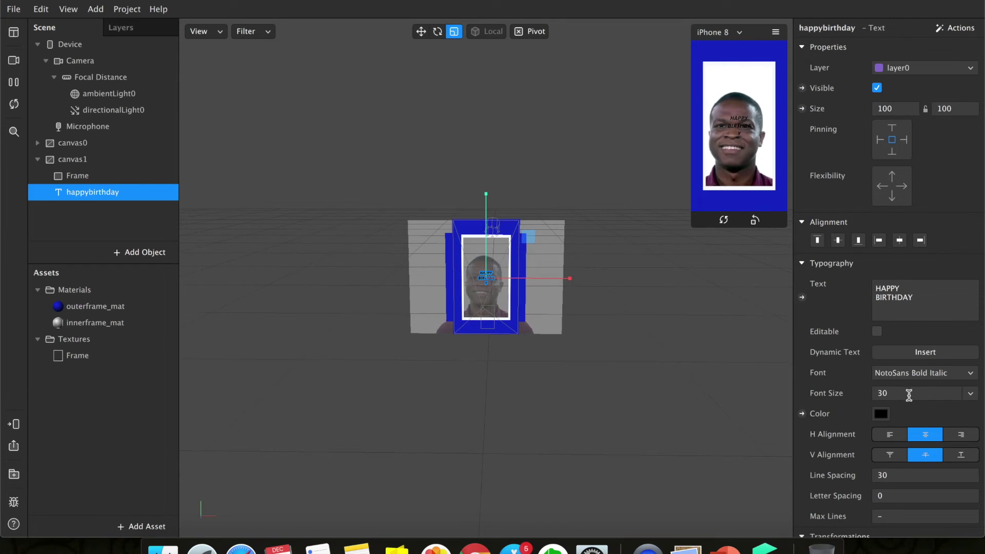
- Set the font size of the happybirthday text to 28
scroll(905, 400, down, 2)
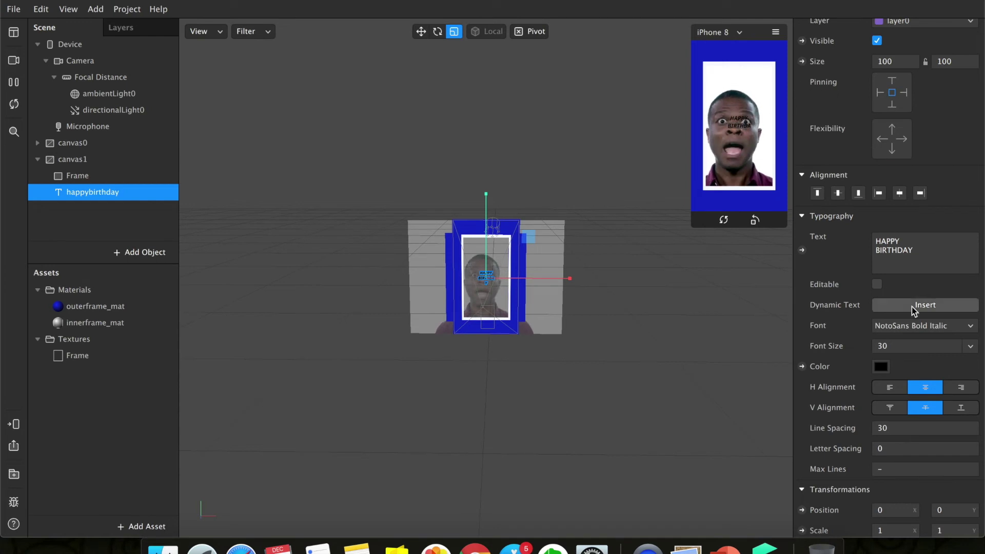
drag(870, 255, 927, 255)
click(901, 346)
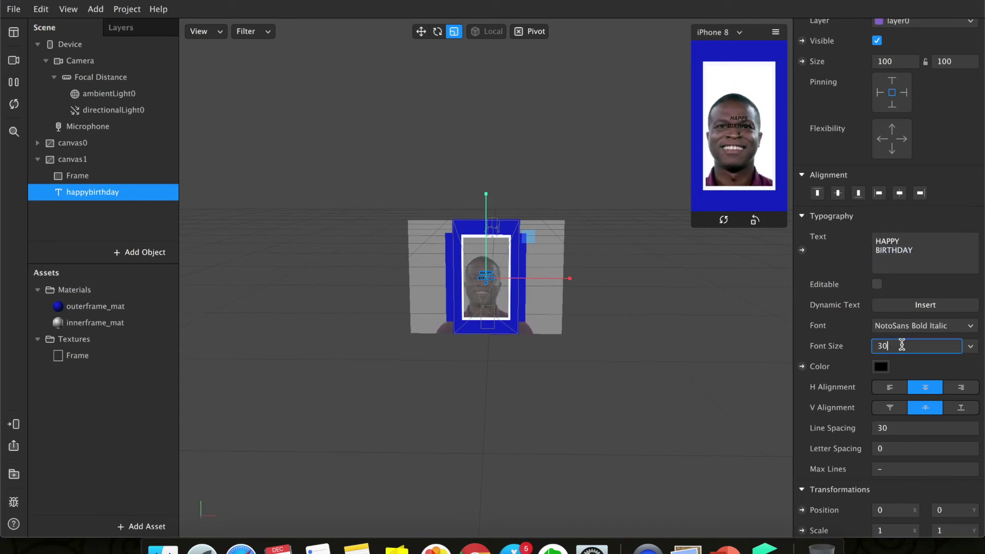
key(BackSpace)
key(BackSpace)
text(28)
key(Return)
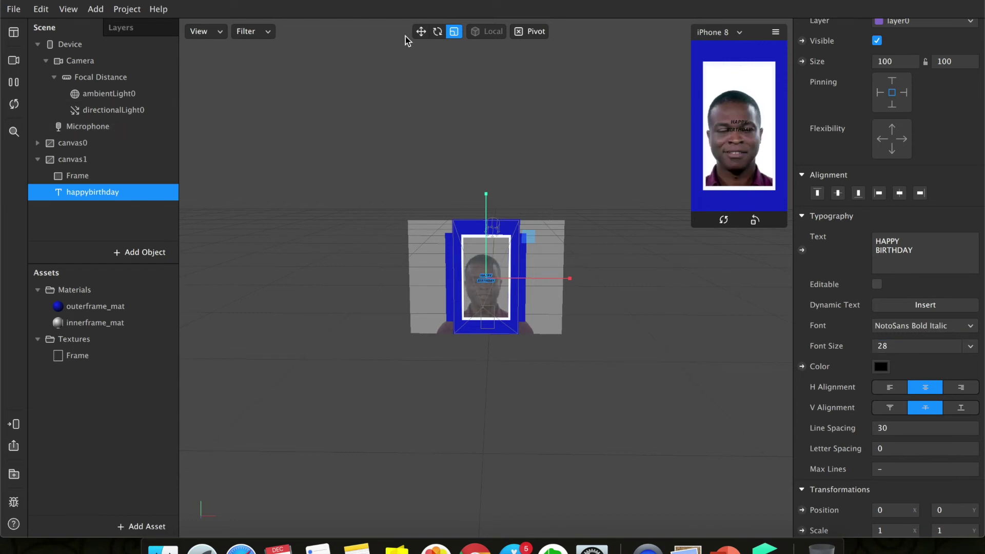
- Move the happybirthday text up onto the upper blue border, at about 288 in Y, and color it white
click(420, 31)
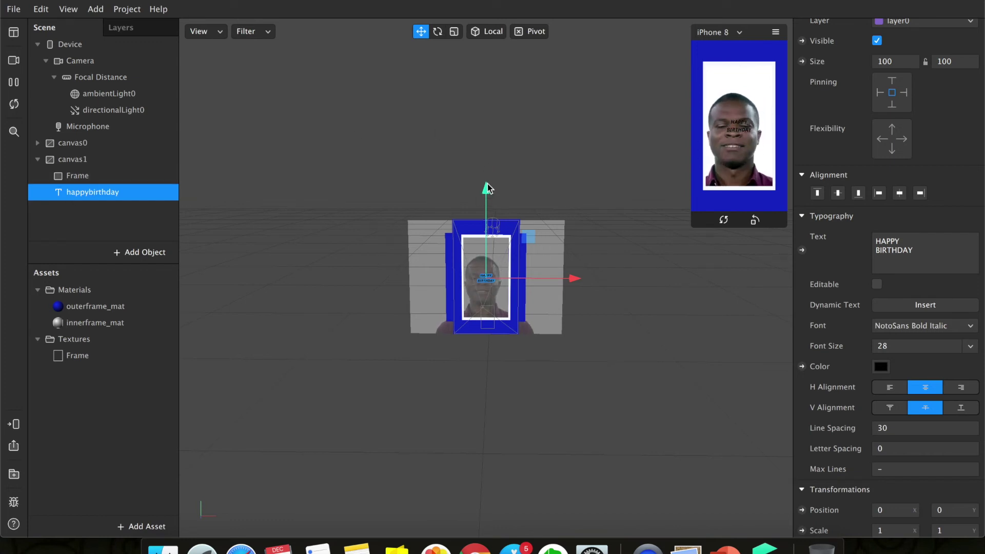
drag(486, 191, 491, 134)
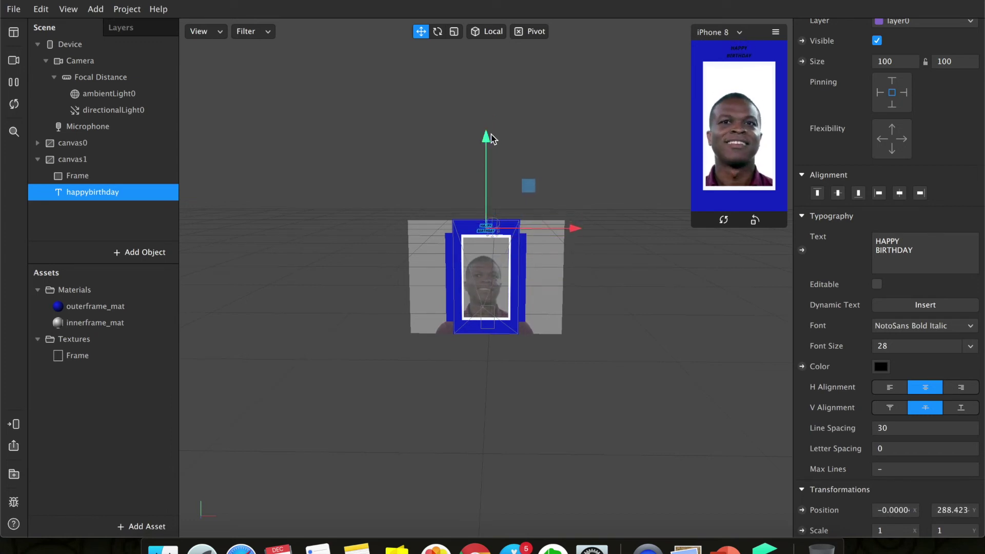
click(879, 367)
click(10, 467)
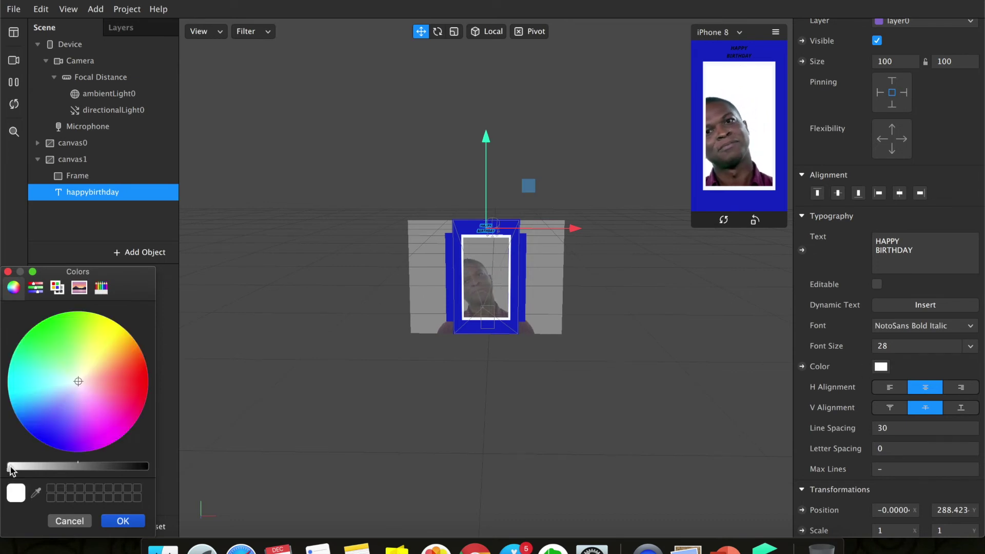
click(119, 521)
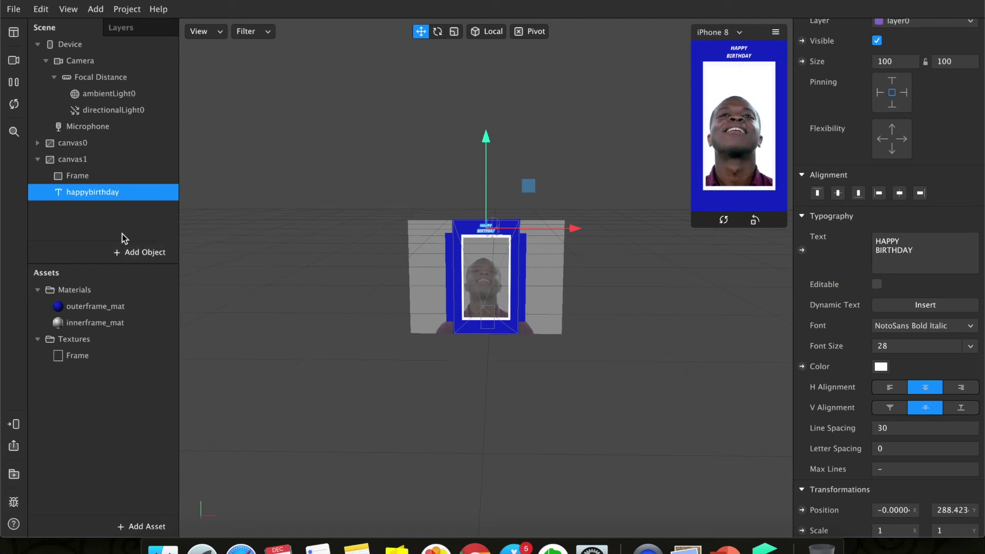
- Add another 2D Text object inside canvas1
click(95, 163)
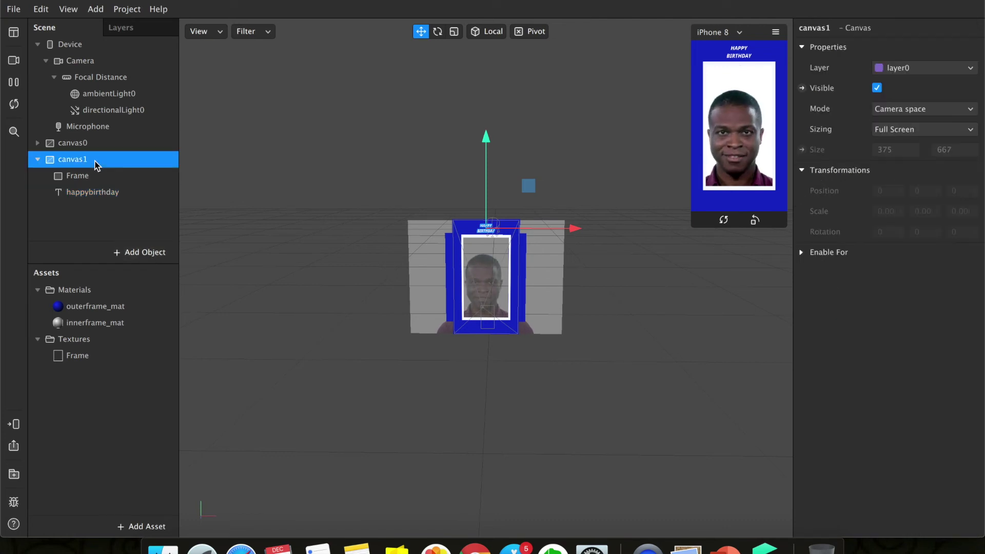
right_click(96, 164)
mouse_move(116, 176)
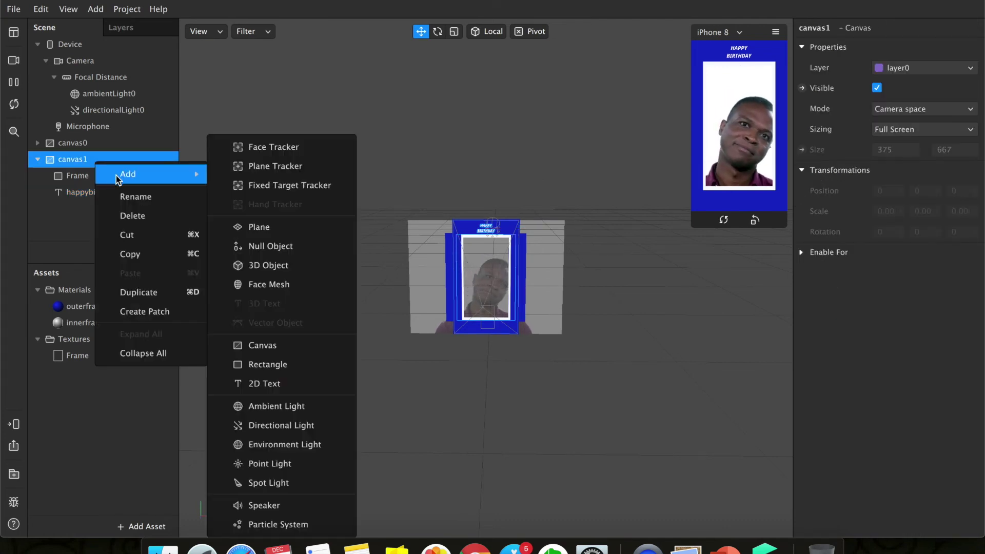
click(265, 382)
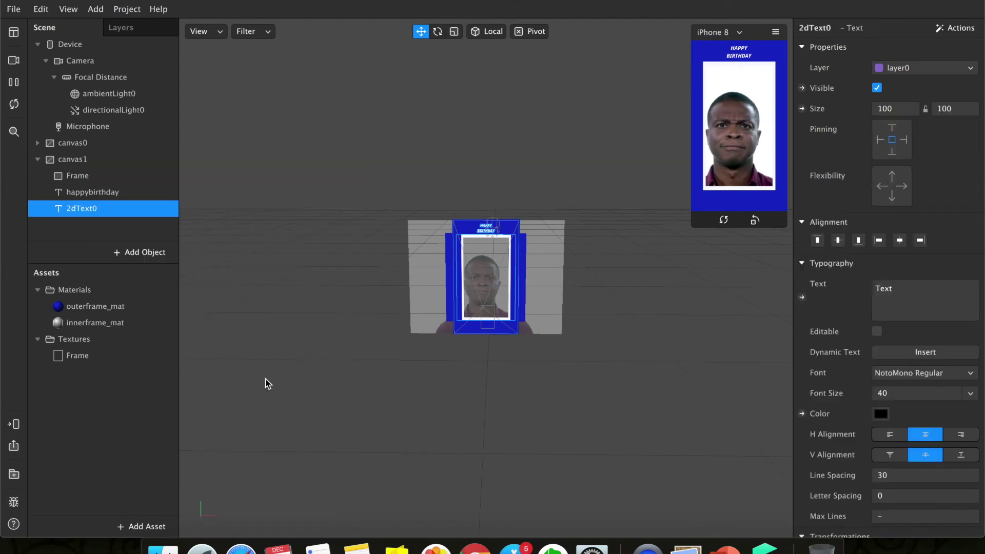
- Rename the new 2D text object as haveagreatday and select it
right_click(81, 213)
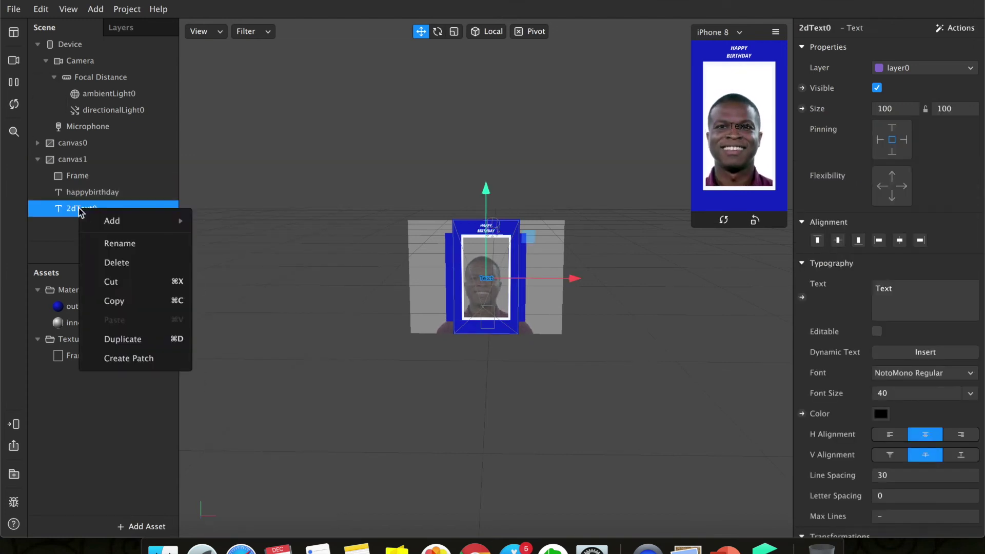
click(98, 243)
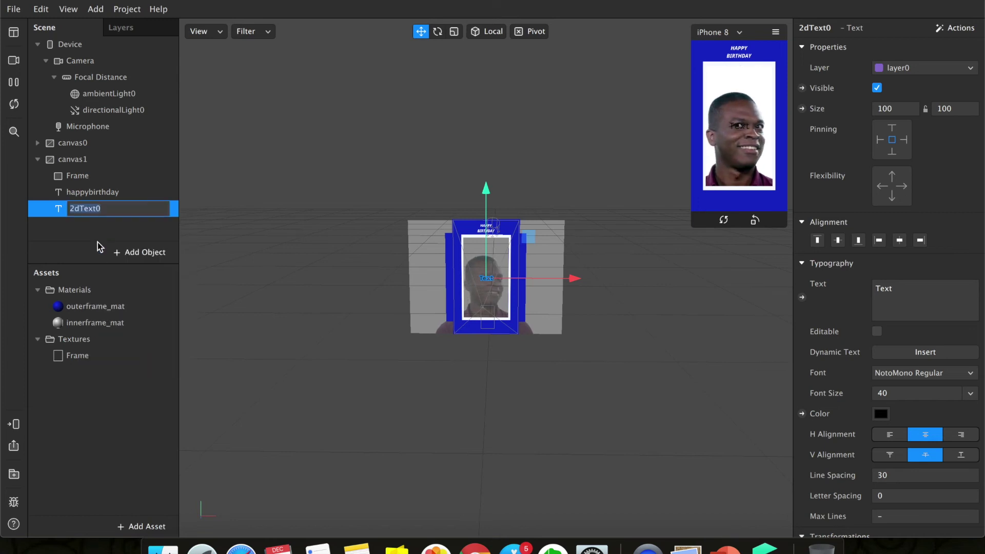
text(Happ)
key(BackSpace)
key(BackSpace)
key(BackSpace)
key(BackSpace)
text(have a great day)
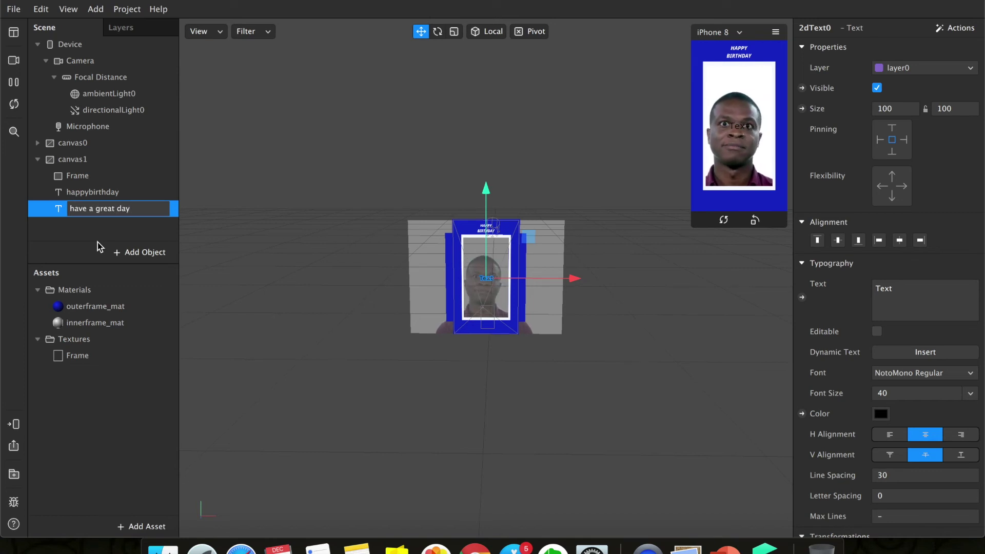
triple_click(93, 210)
text(h)
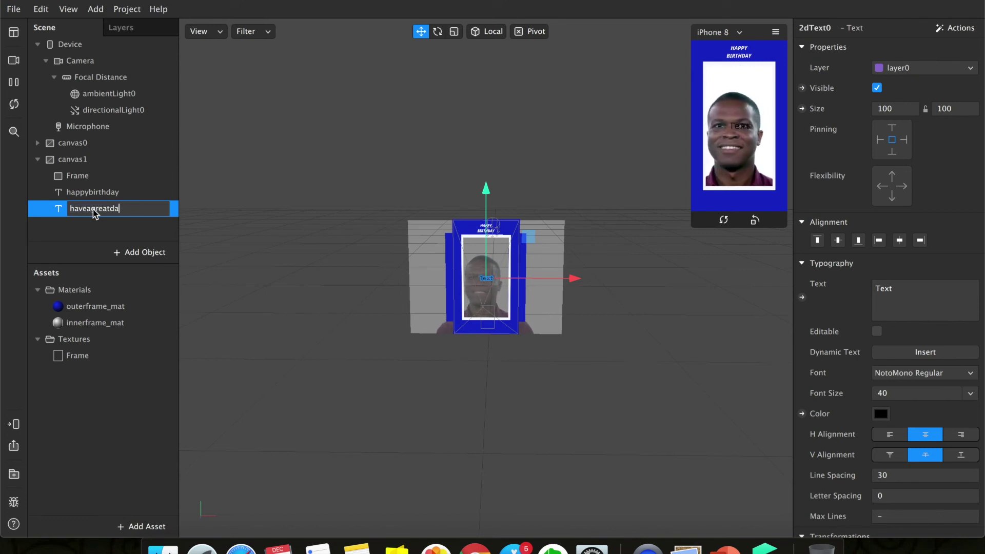
key(Return)
click(93, 215)
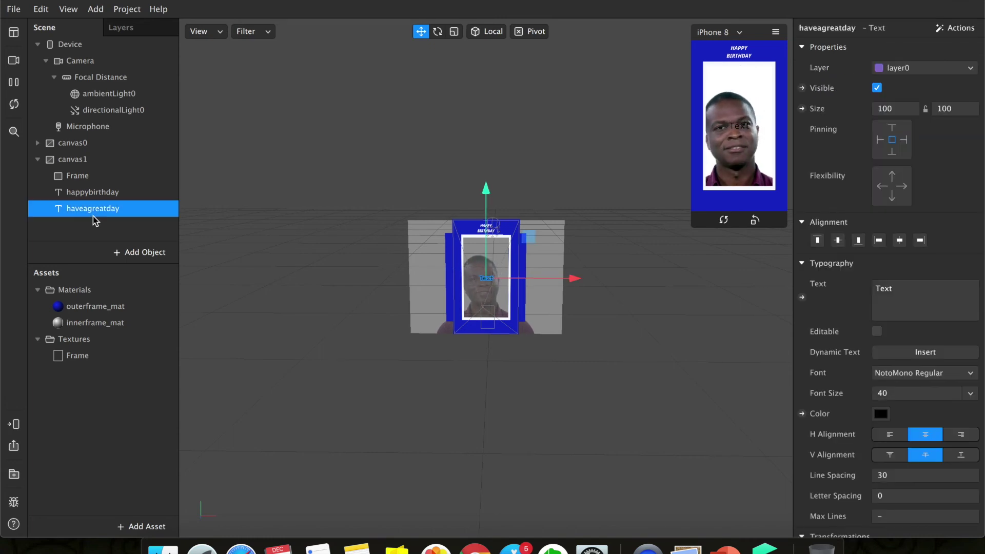
- Replace the placeholder text of haveagreatday with "Have a great day!"
double_click(889, 287)
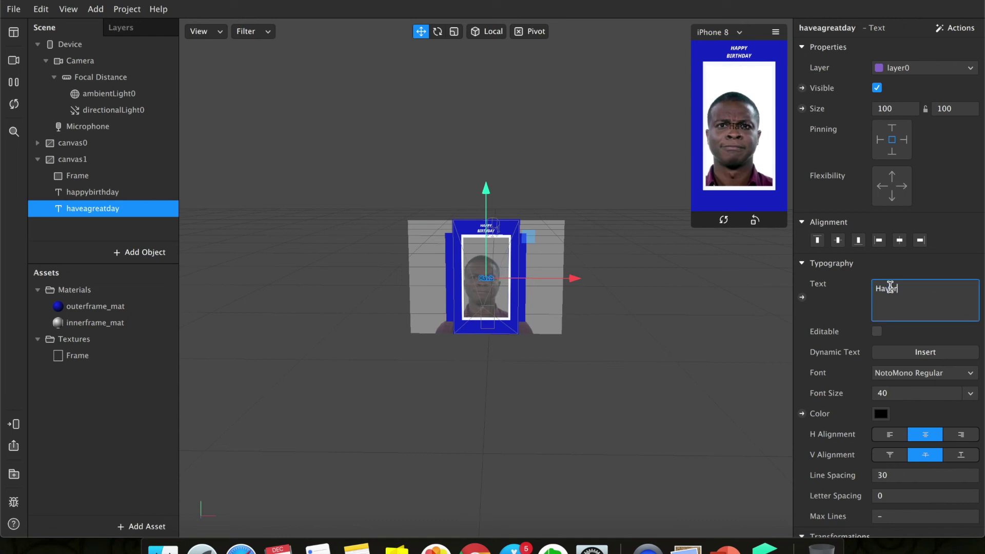
text(Have a)
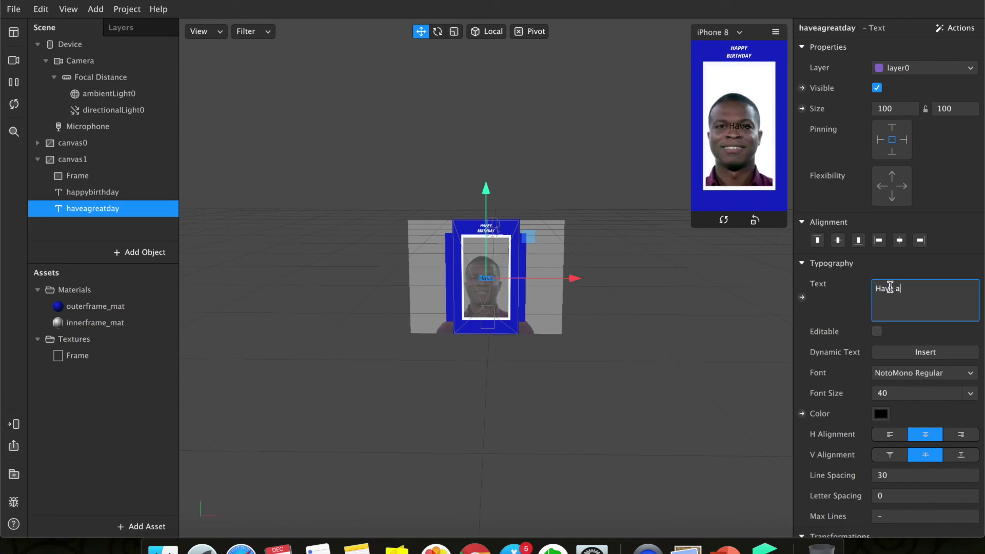
text( great day!)
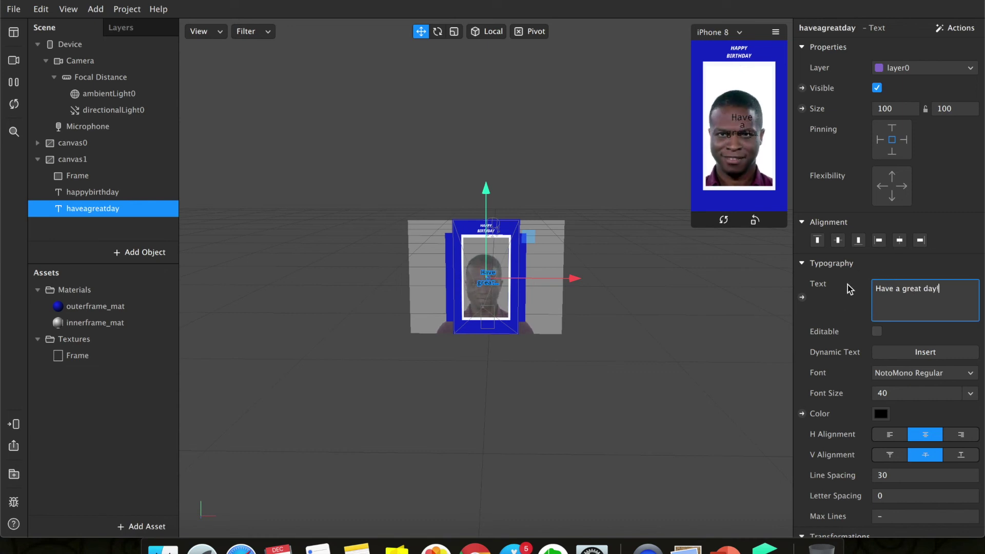
- Set the font size of the haveagreatday text to 24
click(918, 393)
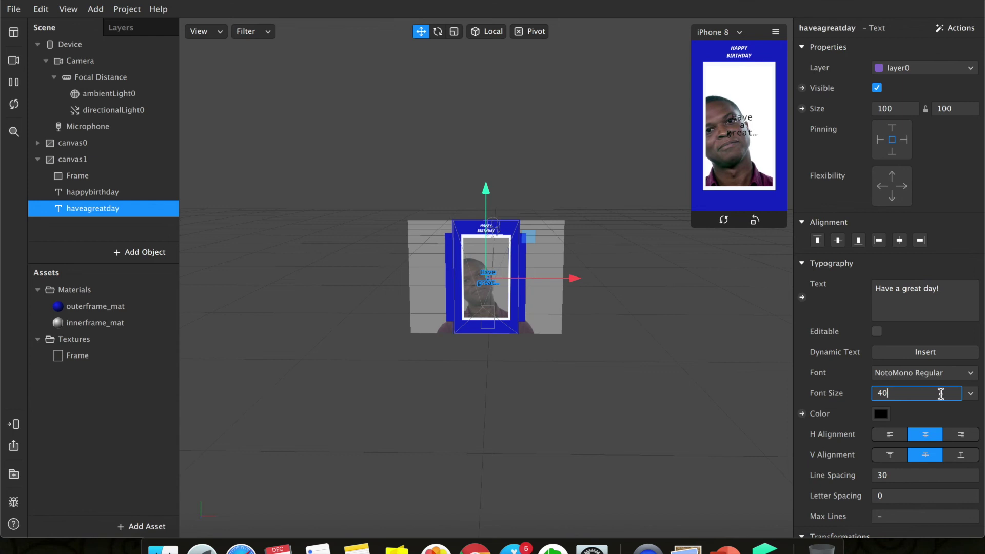
click(969, 394)
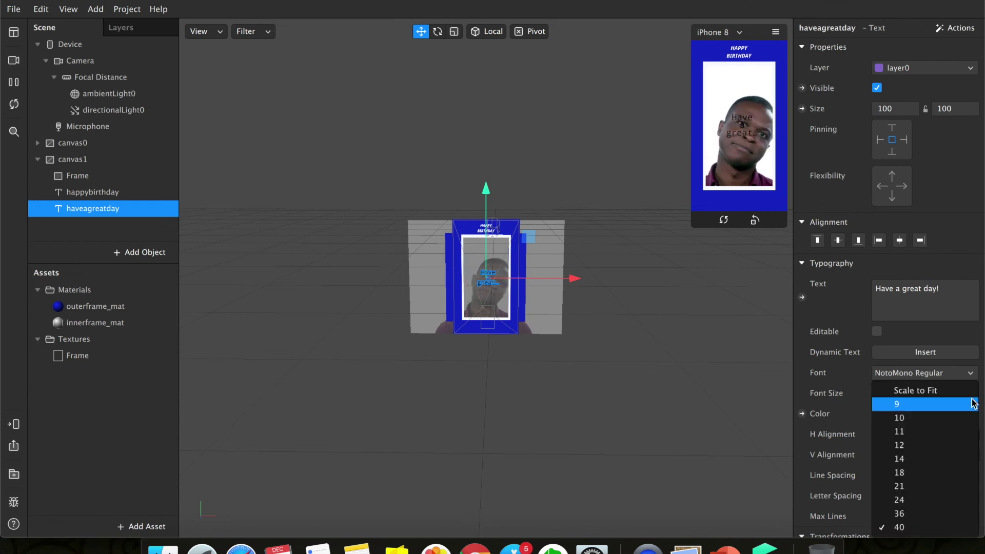
click(918, 502)
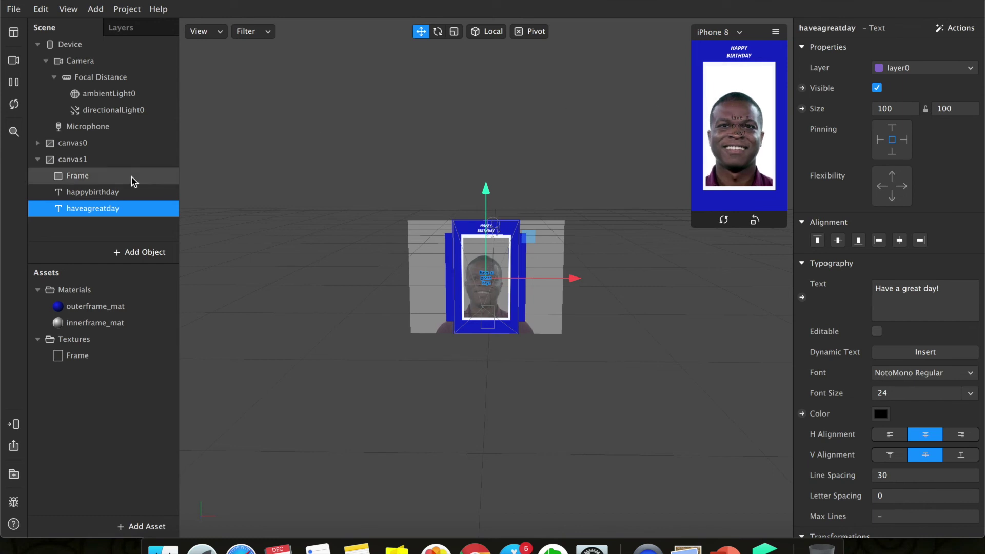
- Move the haveagreatday text down onto the lower blue border and set its font size to Scale to Fit
drag(487, 194, 485, 241)
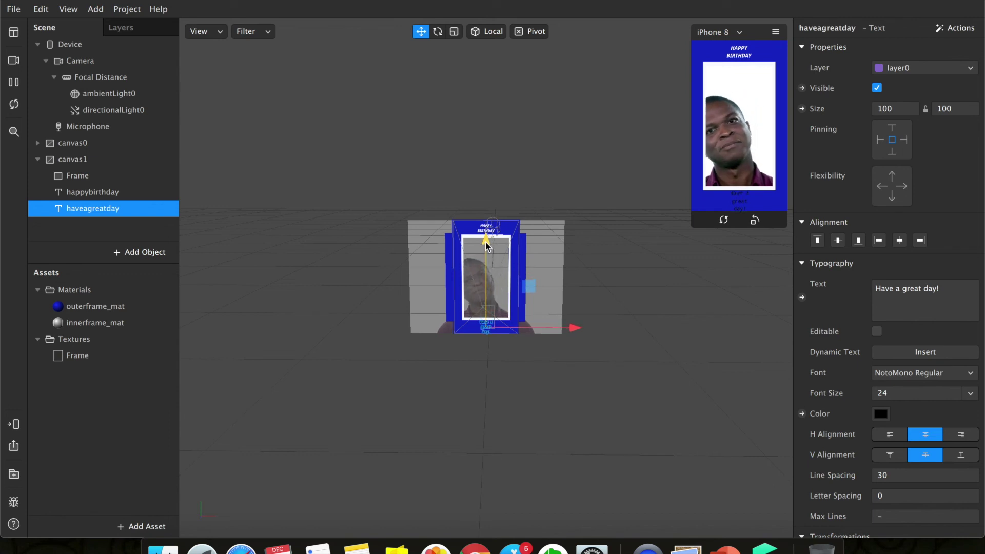
click(929, 393)
click(976, 397)
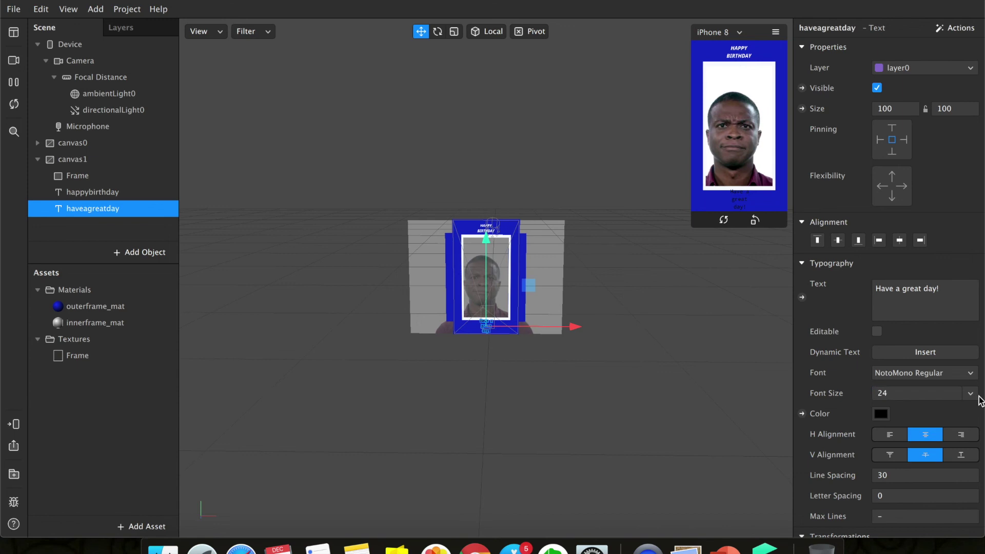
click(969, 395)
click(943, 399)
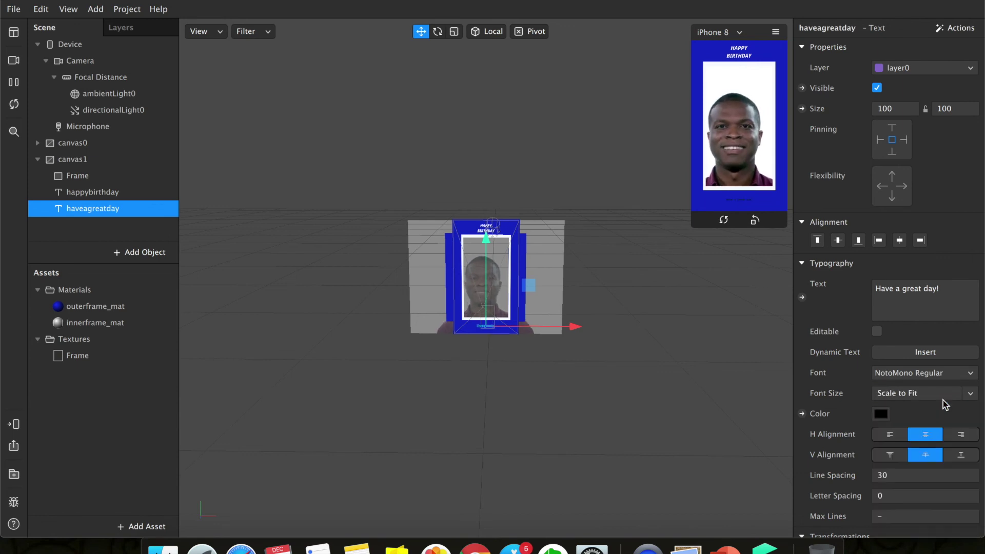
- Change the color of the haveagreatday text to white
click(880, 415)
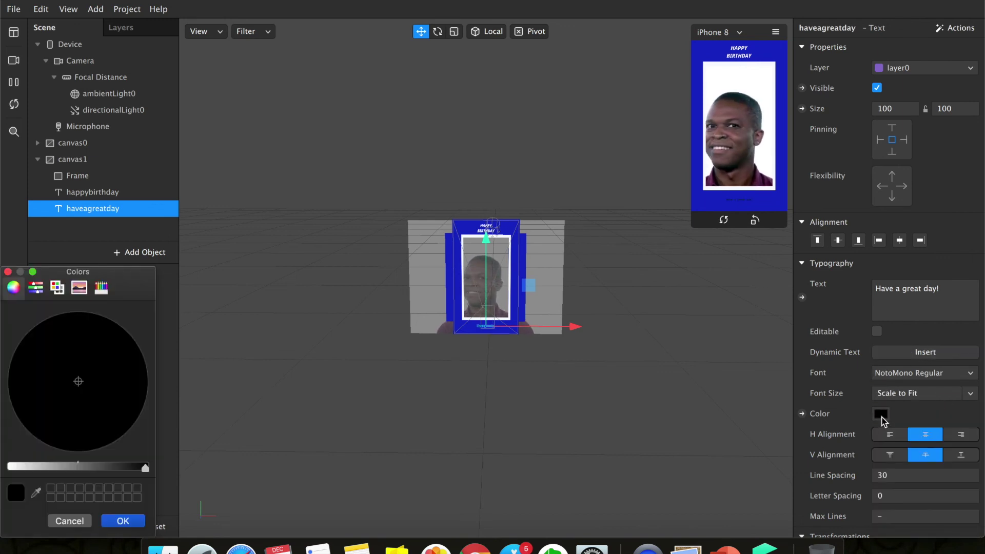
click(12, 467)
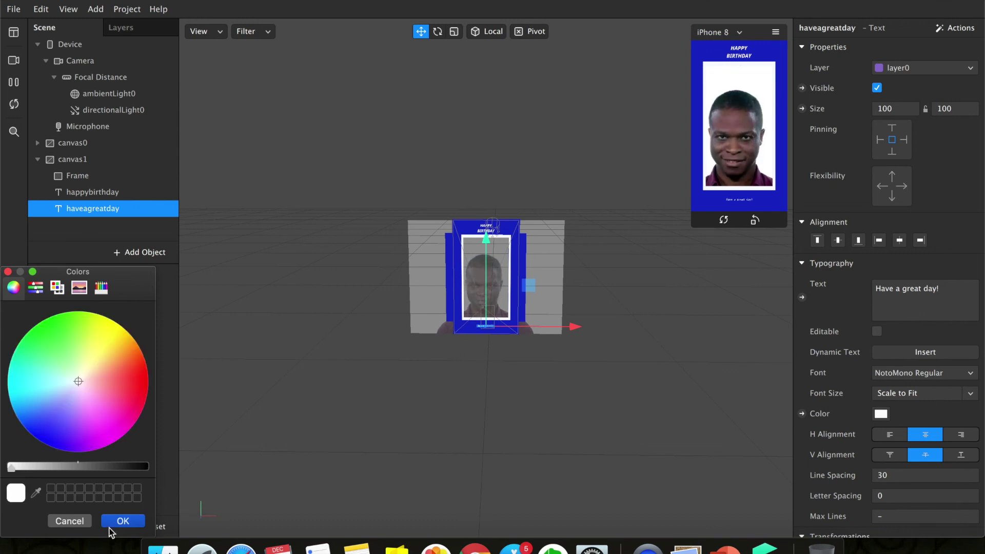
click(122, 521)
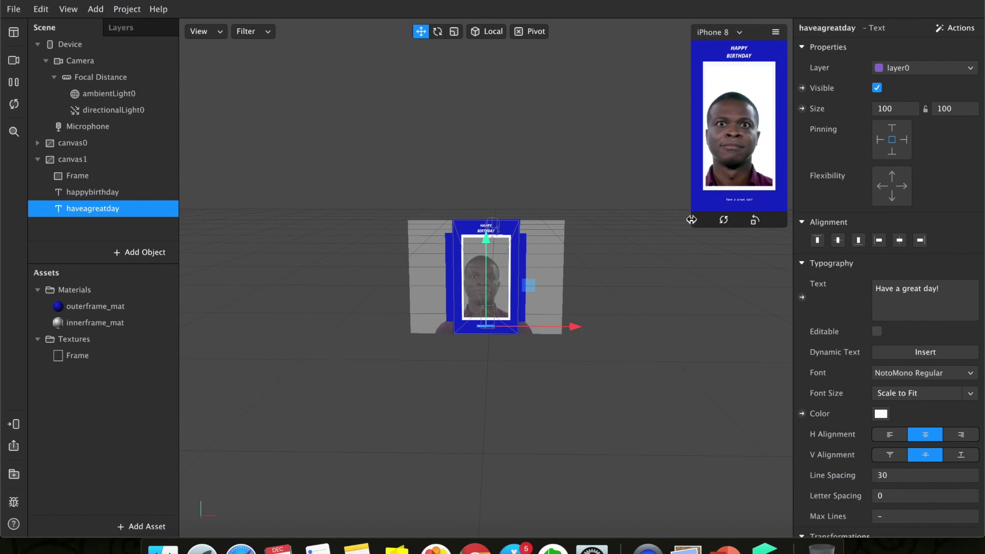
- Enlarge the device preview and change the font of the haveagreatday text to NotoSans Bold Italic
drag(693, 230, 631, 334)
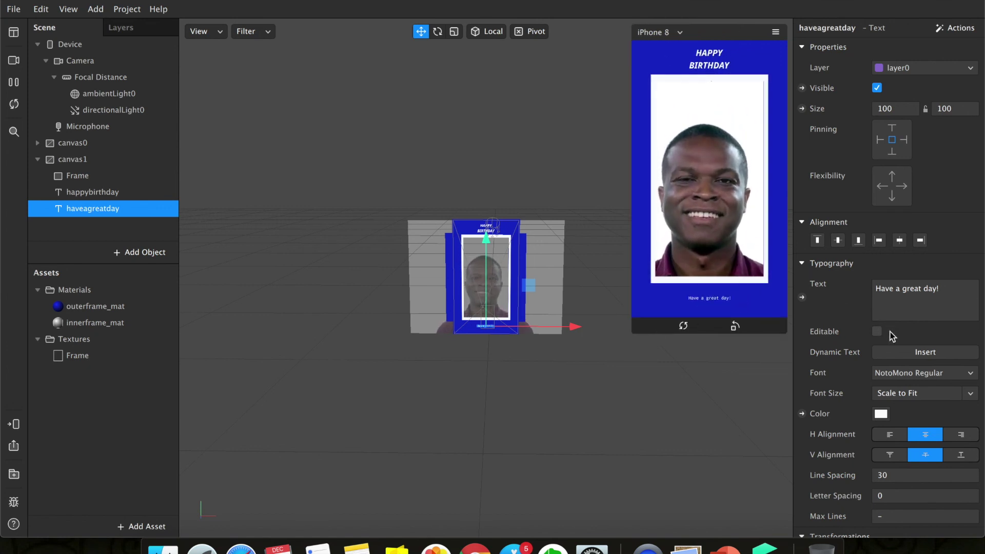
click(916, 384)
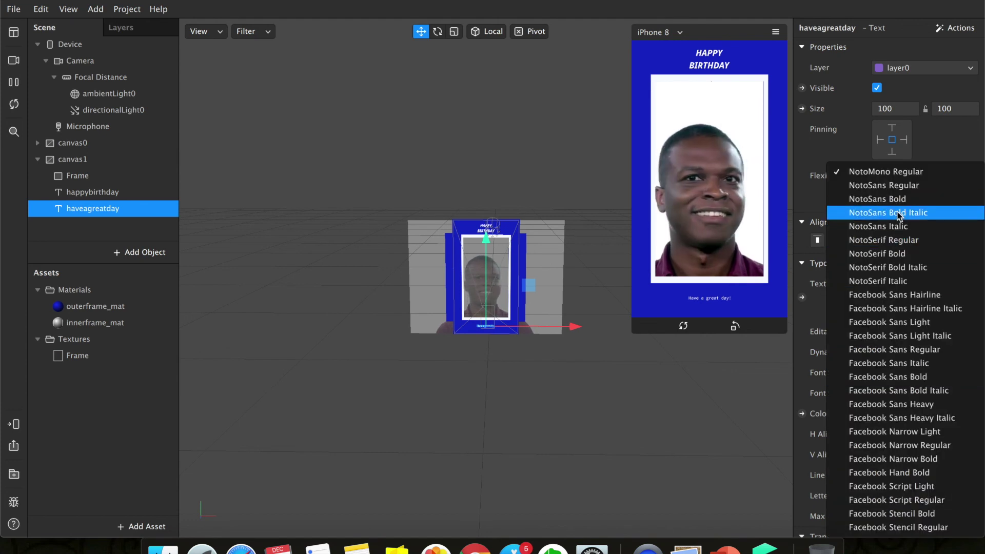
click(898, 213)
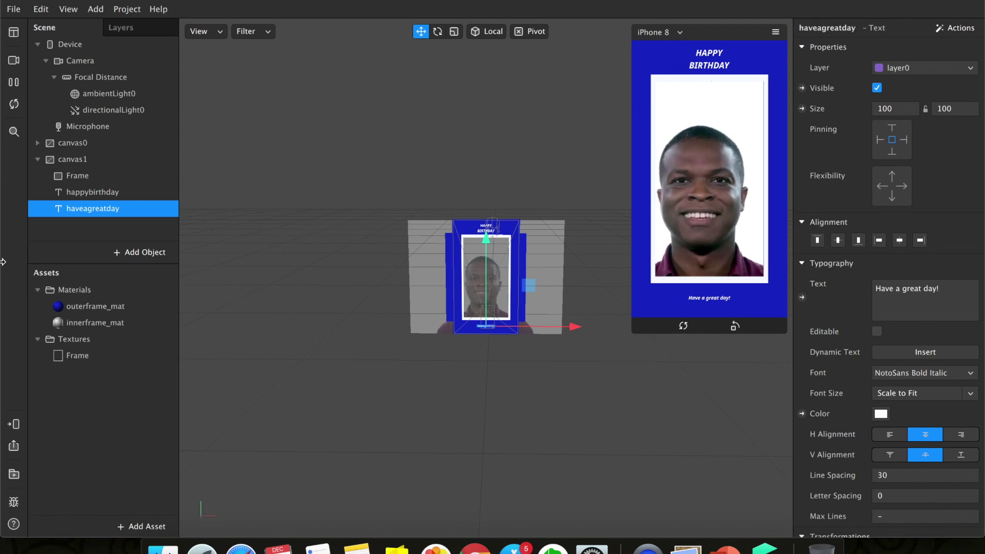
- Collapse canvas1 in the scene and examine the options for sending the effect to a connected device or app
click(38, 160)
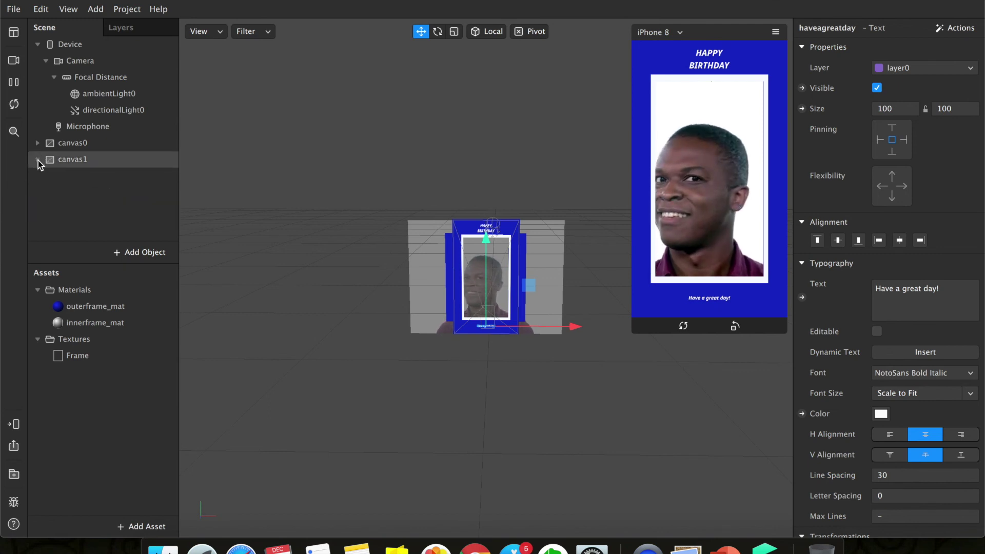
click(14, 425)
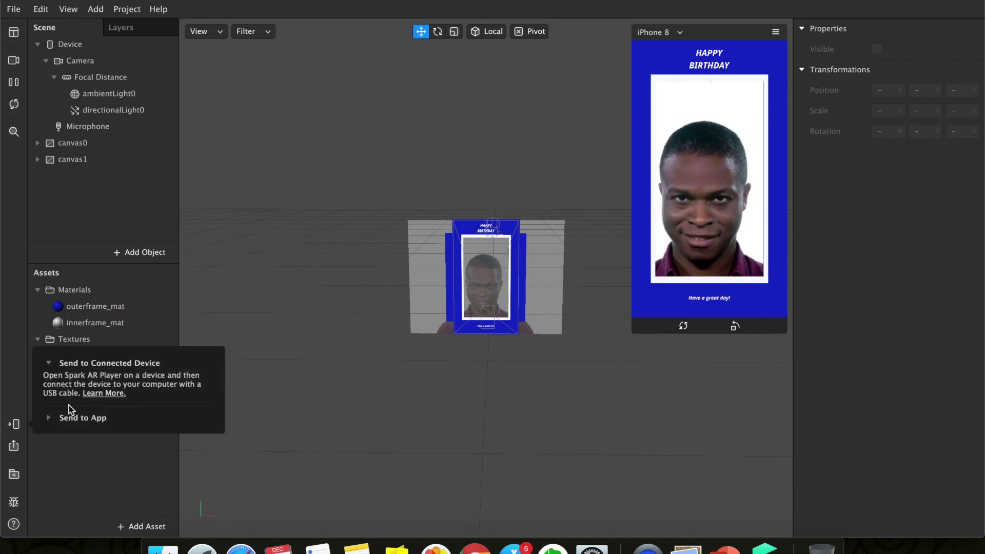
click(50, 418)
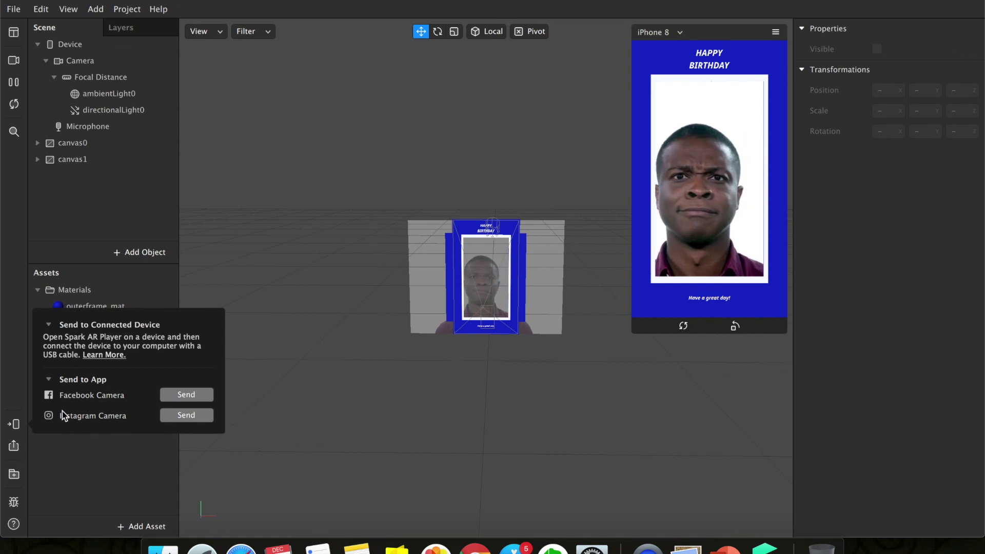
click(2, 349)
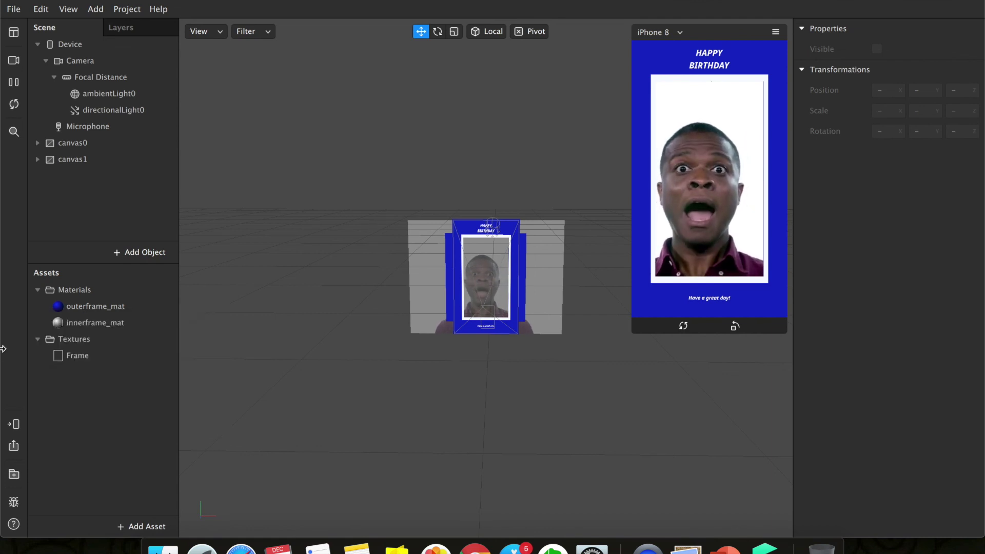